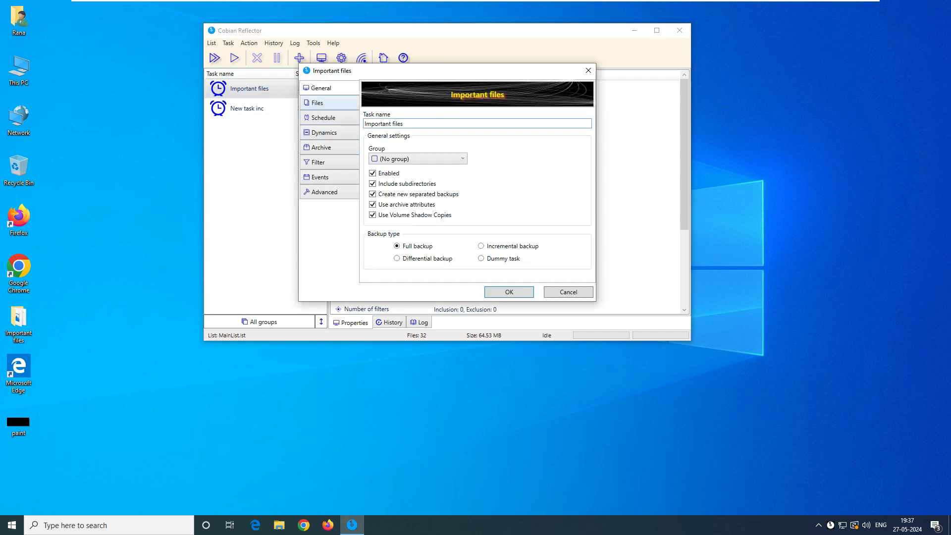
Step: Confirm the Important files task with its No compression archive setting and run only that task's backup
{"action": "left_click", "coordinate": [324, 148]}
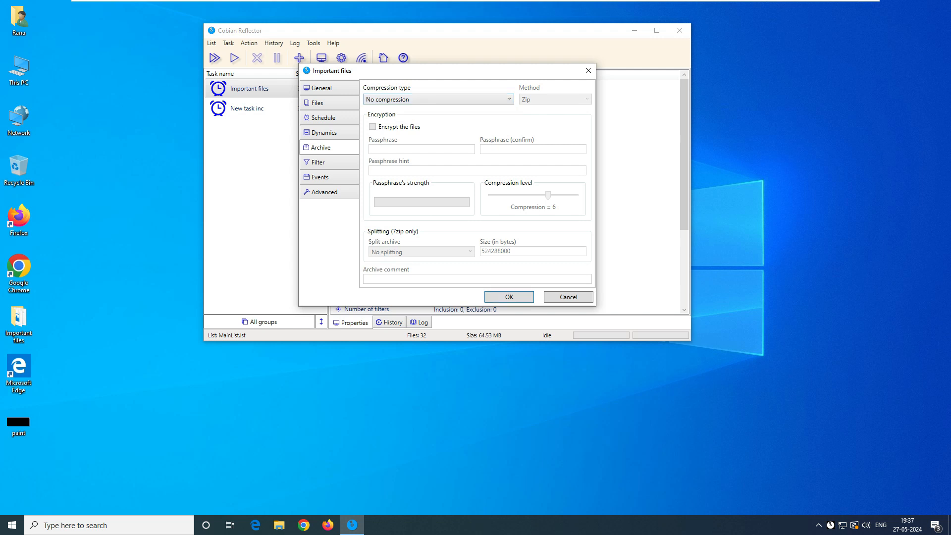
{"action": "left_click", "coordinate": [509, 297]}
{"action": "right_click", "coordinate": [249, 89]}
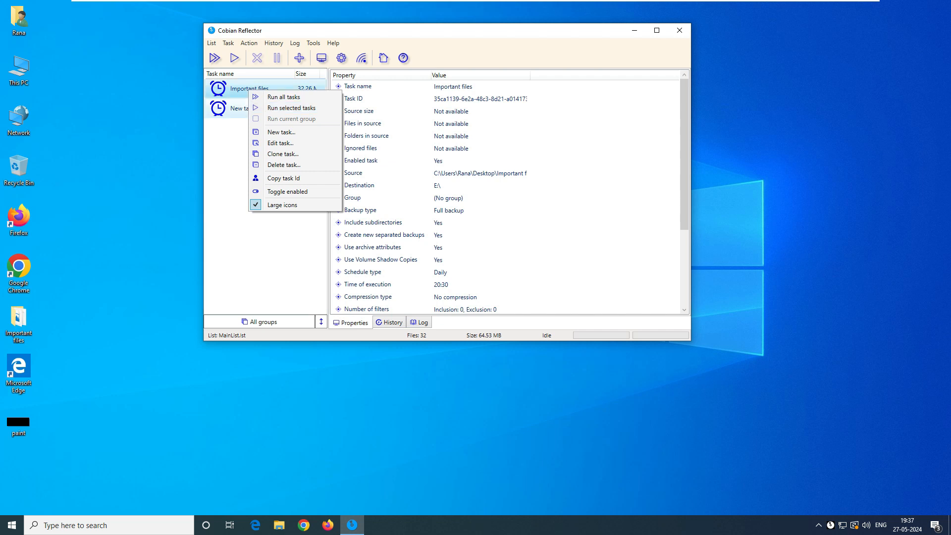
{"action": "left_click", "coordinate": [291, 108]}
{"action": "left_click", "coordinate": [418, 198]}
Step: Open DRIVE (E:) in File Explorer and check the final backup status line in the Cobian Reflector log
{"action": "left_click", "coordinate": [279, 525]}
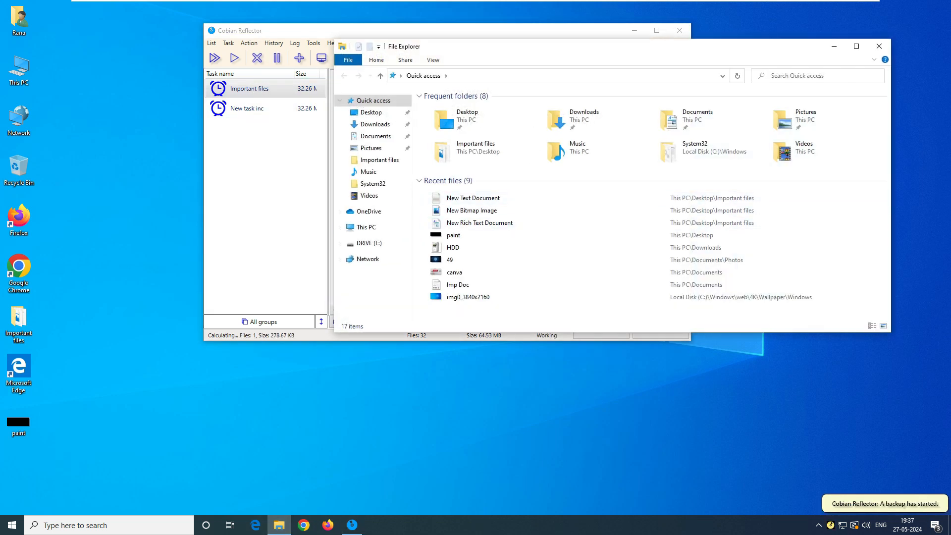
{"action": "left_click", "coordinate": [369, 243]}
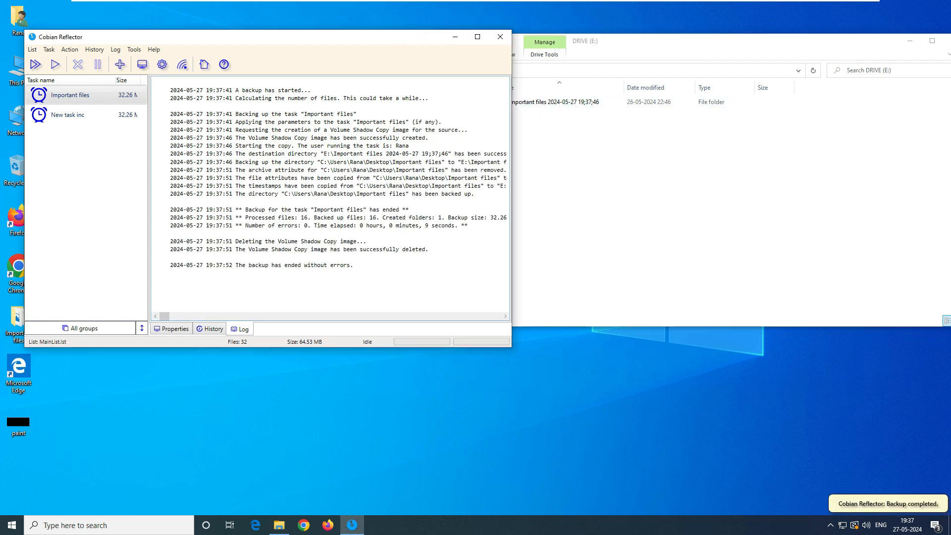
{"action": "left_click_drag", "start_coordinate": [272, 265], "coordinate": [236, 265]}
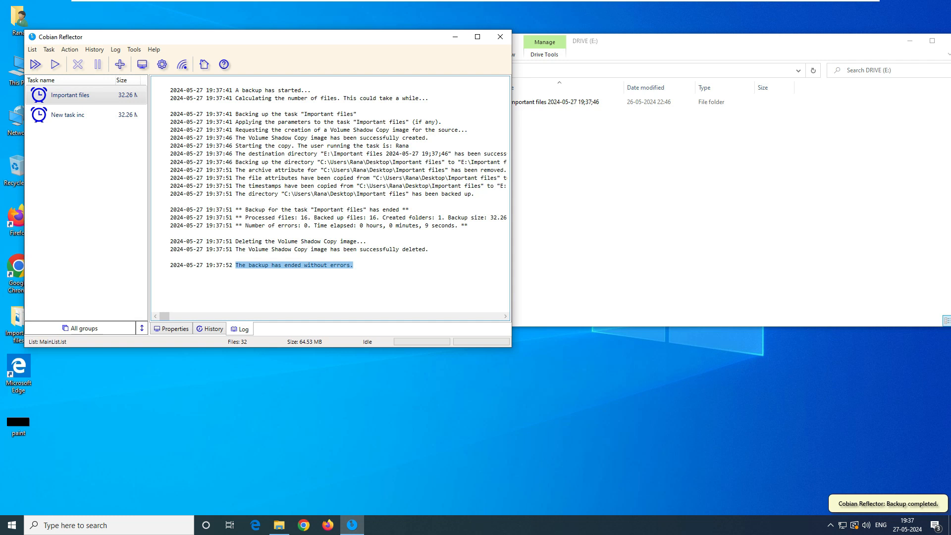
Step: Open the new uncompressed backup folder on drive E: and examine the files copied into it
{"action": "left_click", "coordinate": [560, 143]}
{"action": "double_click", "coordinate": [560, 102]}
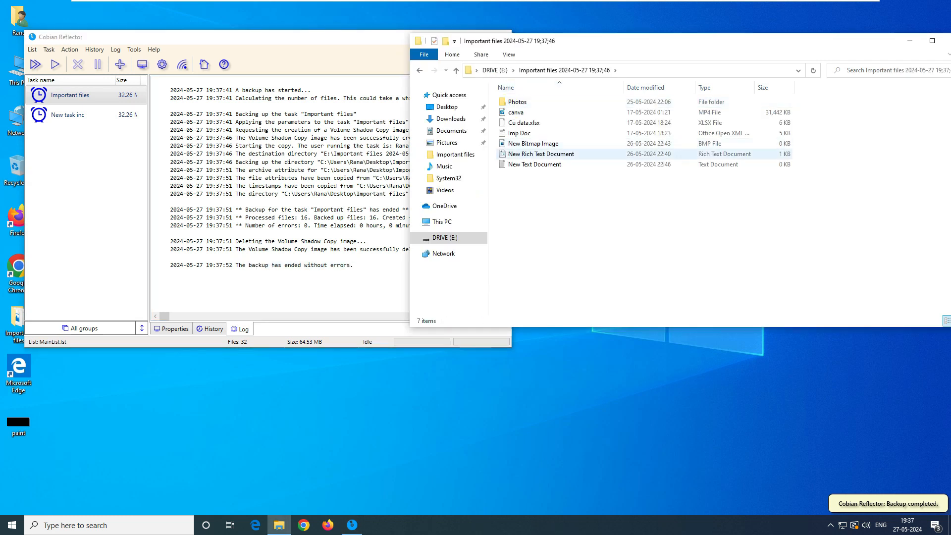
{"action": "left_click", "coordinate": [559, 164]}
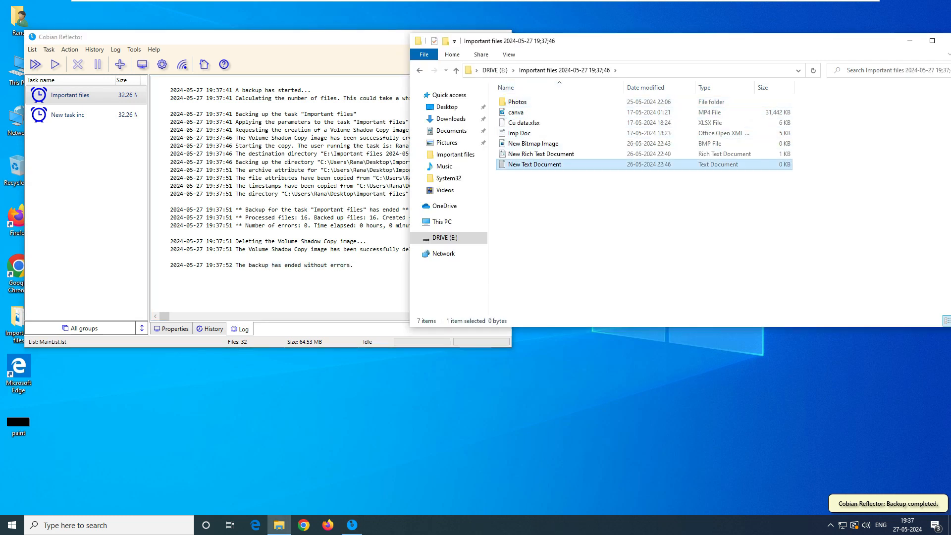
{"action": "left_click", "coordinate": [693, 228]}
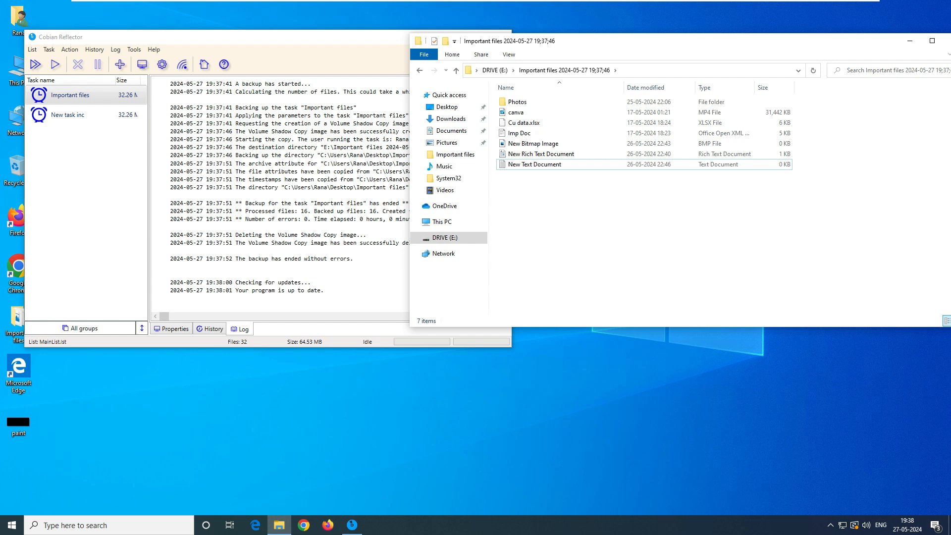
{"action": "left_click", "coordinate": [559, 164]}
{"action": "left_click", "coordinate": [842, 128]}
{"action": "left_click_drag", "start_coordinate": [570, 202], "coordinate": [507, 98]}
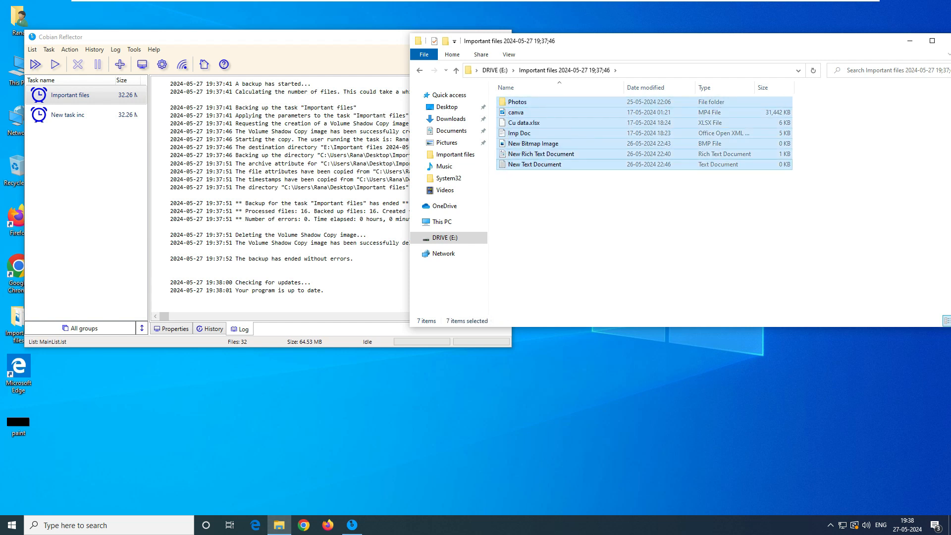
Step: Return to the root of drive E: and check the uncompressed backup folder's size in its properties
{"action": "key", "text": "BackSpace"}
{"action": "right_click", "coordinate": [516, 102]}
{"action": "left_click", "coordinate": [548, 270]}
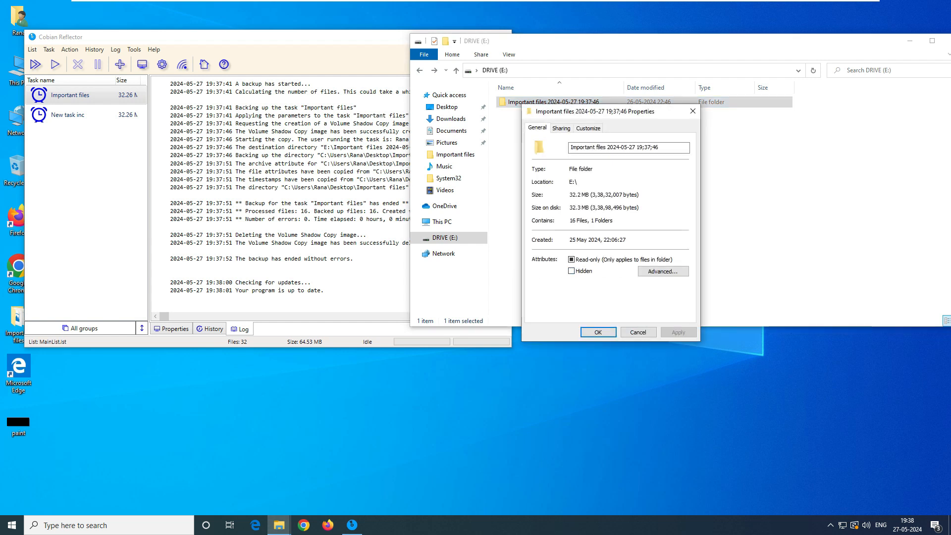
{"action": "left_click_drag", "start_coordinate": [570, 194], "coordinate": [612, 194]}
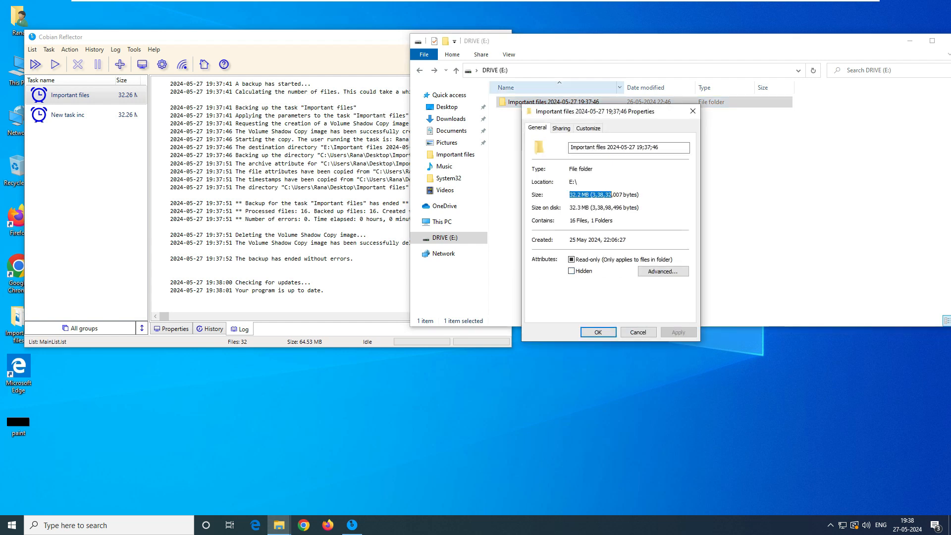
{"action": "left_click", "coordinate": [693, 111]}
Step: Edit the Important files task in Cobian Reflector and set its archive compression type to Compress files individually
{"action": "left_click", "coordinate": [86, 96]}
{"action": "right_click", "coordinate": [91, 95]}
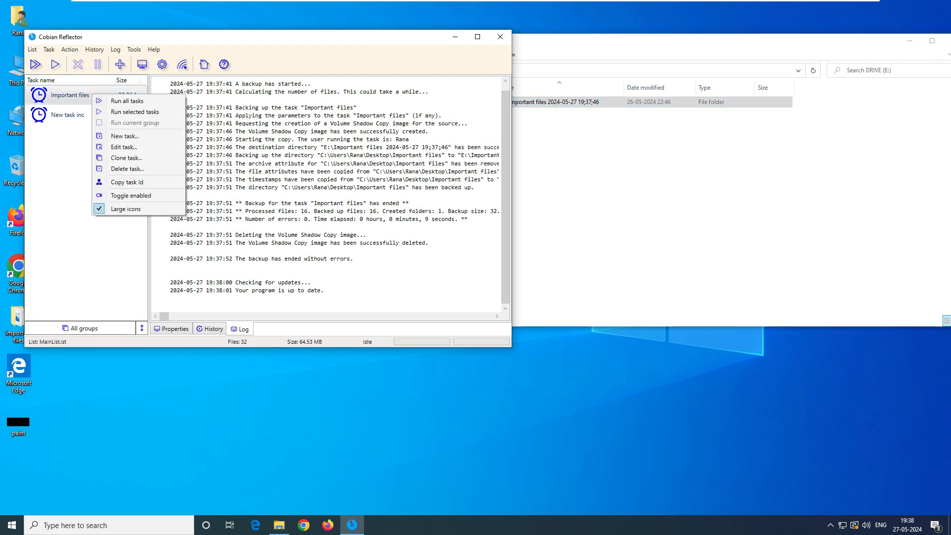
{"action": "left_click", "coordinate": [107, 147]}
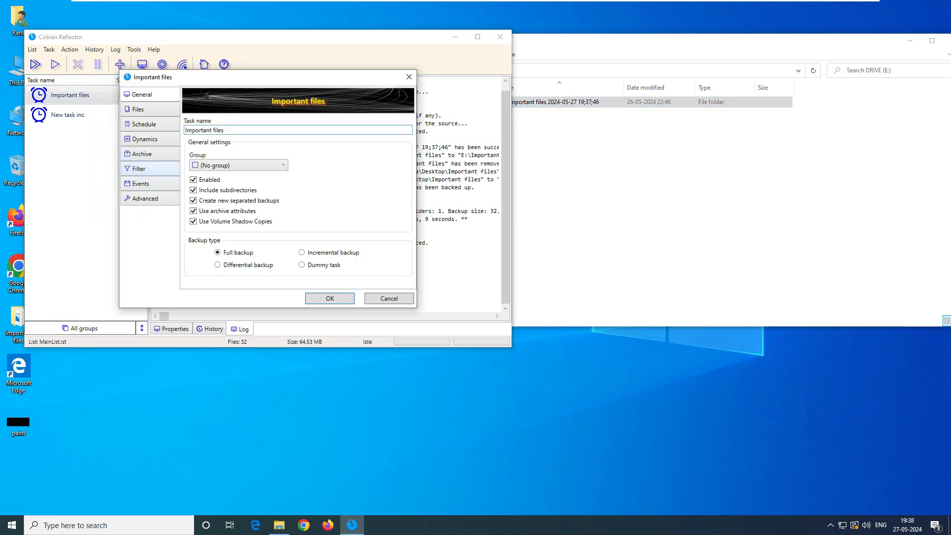
{"action": "left_click", "coordinate": [144, 153]}
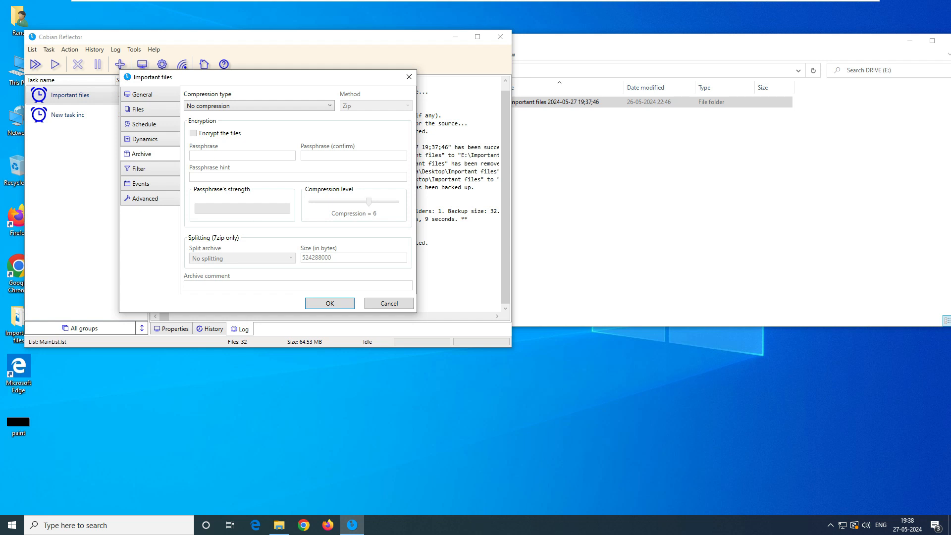
{"action": "left_click", "coordinate": [258, 106]}
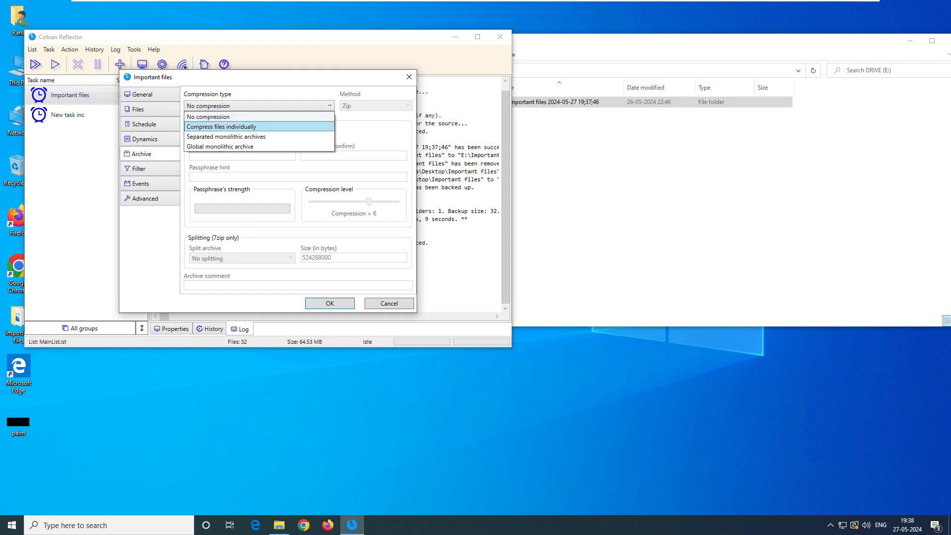
{"action": "left_click", "coordinate": [258, 127]}
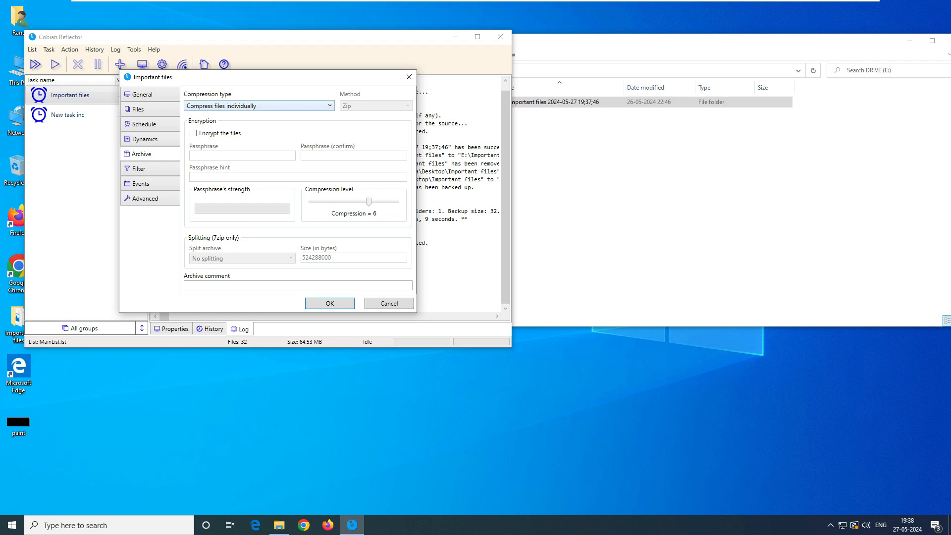
{"action": "left_click", "coordinate": [257, 106]}
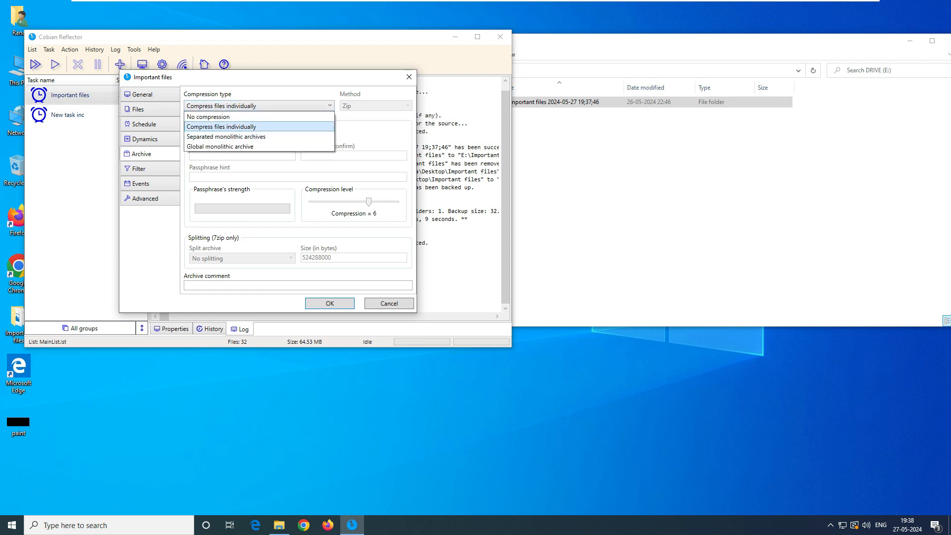
{"action": "left_click", "coordinate": [257, 127]}
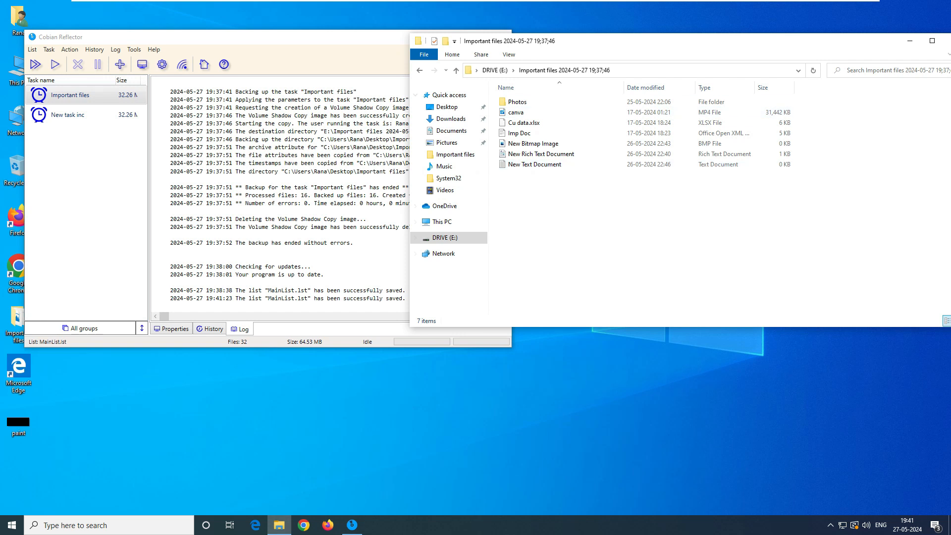
Step: Show the root of drive E: in File Explorer and run the Important files task with individual file compression
{"action": "key", "text": "alt+Up"}
{"action": "right_click", "coordinate": [77, 94]}
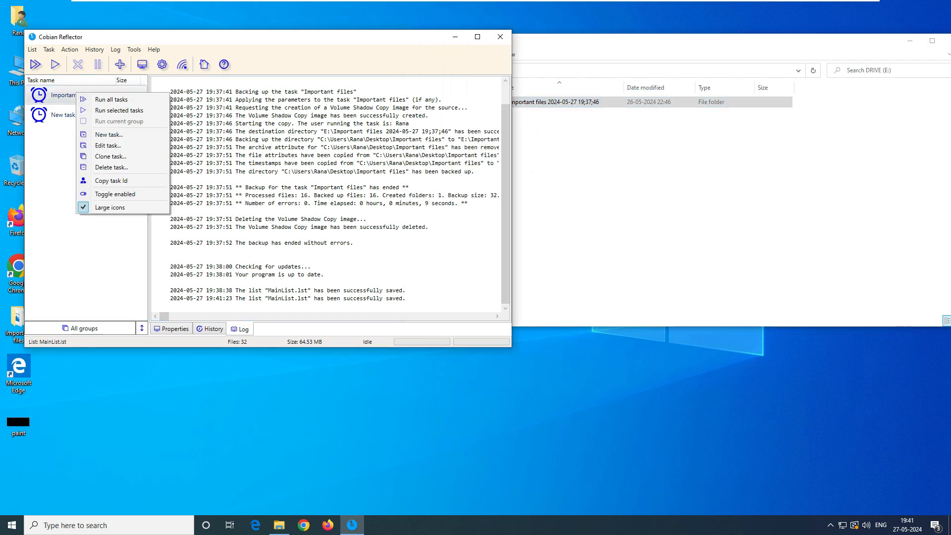
{"action": "left_click", "coordinate": [119, 110]}
{"action": "left_click", "coordinate": [297, 203]}
{"action": "left_click", "coordinate": [643, 213]}
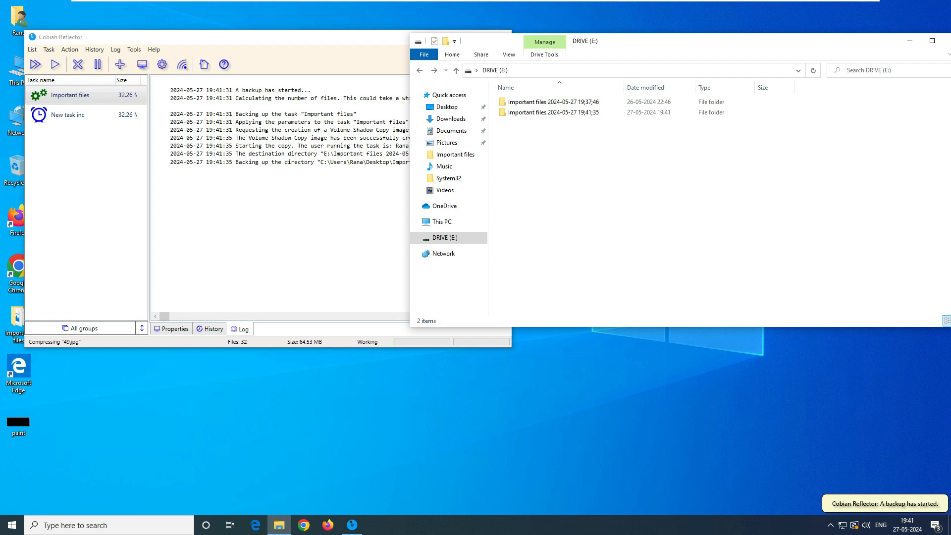
Step: Review the Cobian Reflector log for the compressed backup's source, destination folder and completion status
{"action": "left_click", "coordinate": [352, 525]}
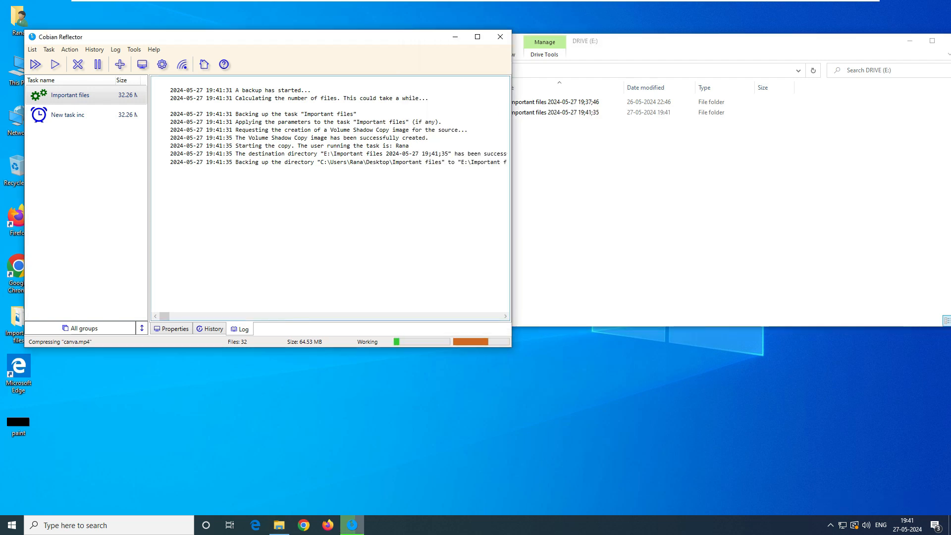
{"action": "left_click_drag", "start_coordinate": [321, 162], "coordinate": [507, 162]}
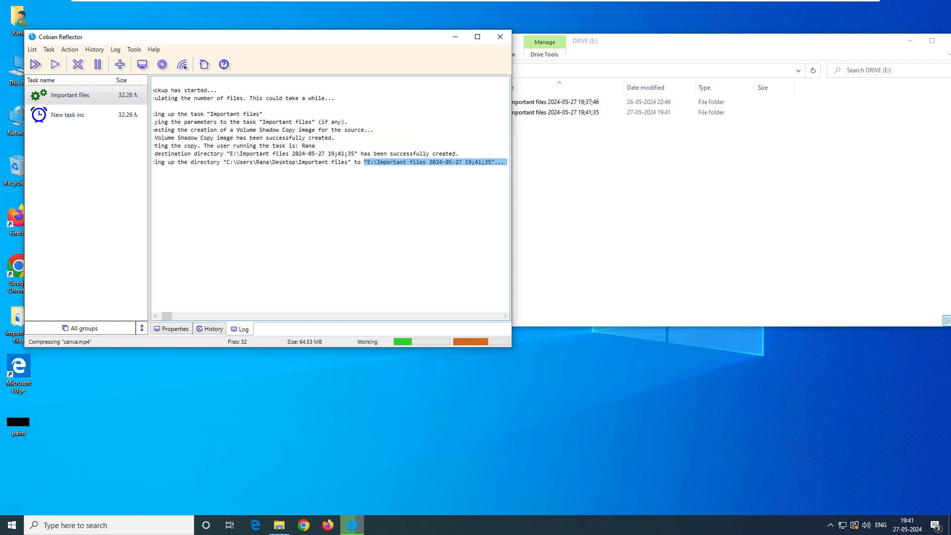
{"action": "left_click_drag", "start_coordinate": [230, 162], "coordinate": [299, 162]}
{"action": "left_click_drag", "start_coordinate": [370, 162], "coordinate": [485, 162]}
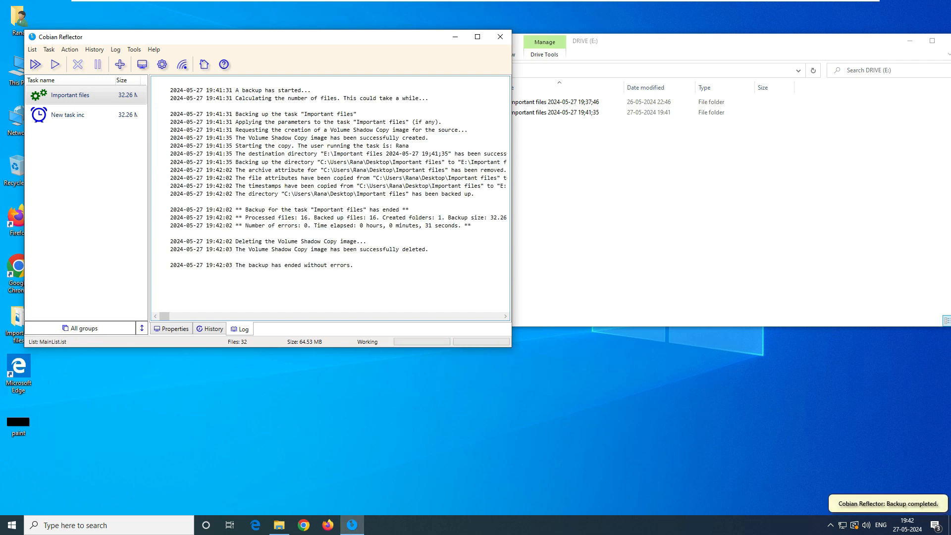
{"action": "left_click_drag", "start_coordinate": [236, 265], "coordinate": [347, 265]}
Step: Examine the individually zipped files in the compressed backup folder and its Photos subfolder, and return to drive E:
{"action": "double_click", "coordinate": [560, 113]}
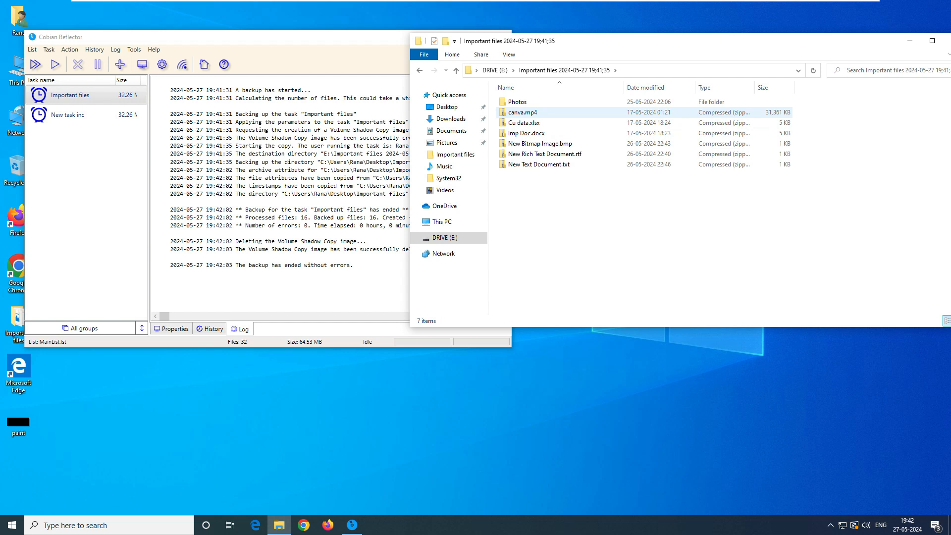
{"action": "double_click", "coordinate": [517, 102]}
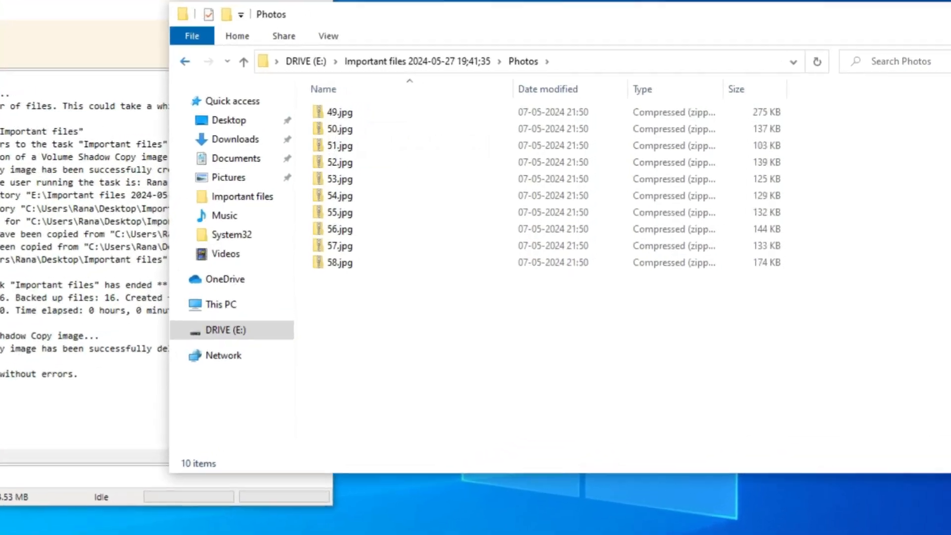
{"action": "left_click", "coordinate": [184, 61]}
{"action": "left_click", "coordinate": [185, 61]}
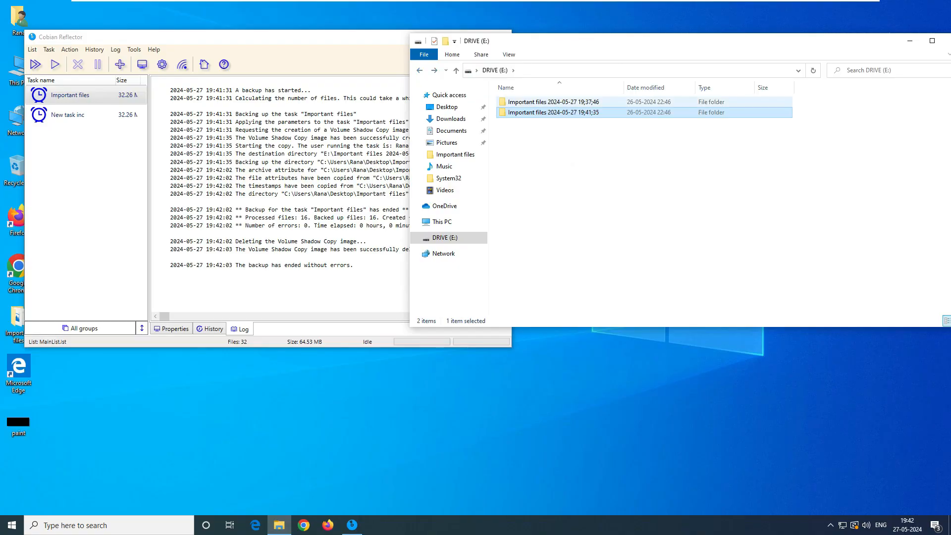
Step: Check the size of the compressed backup folder (19;41;35) in its properties
{"action": "left_click", "coordinate": [539, 102]}
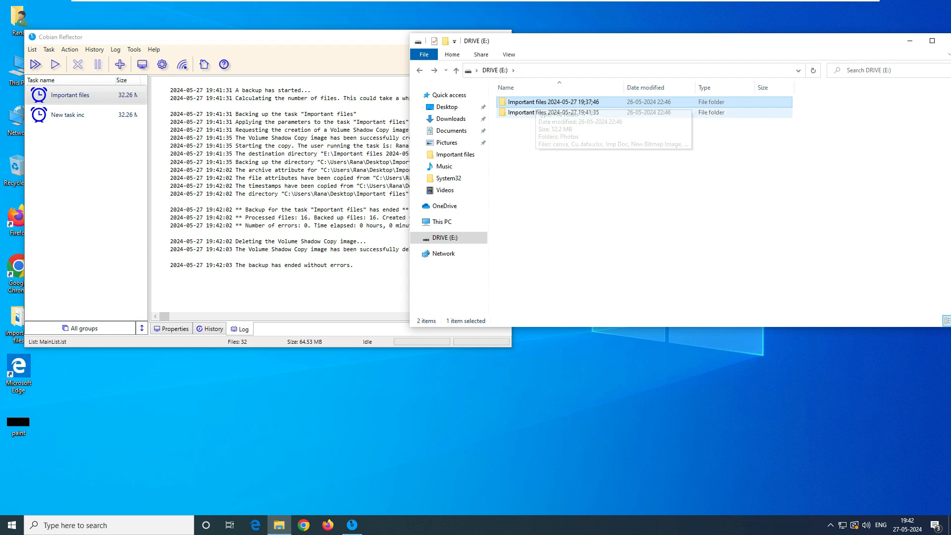
{"action": "left_click", "coordinate": [538, 112]}
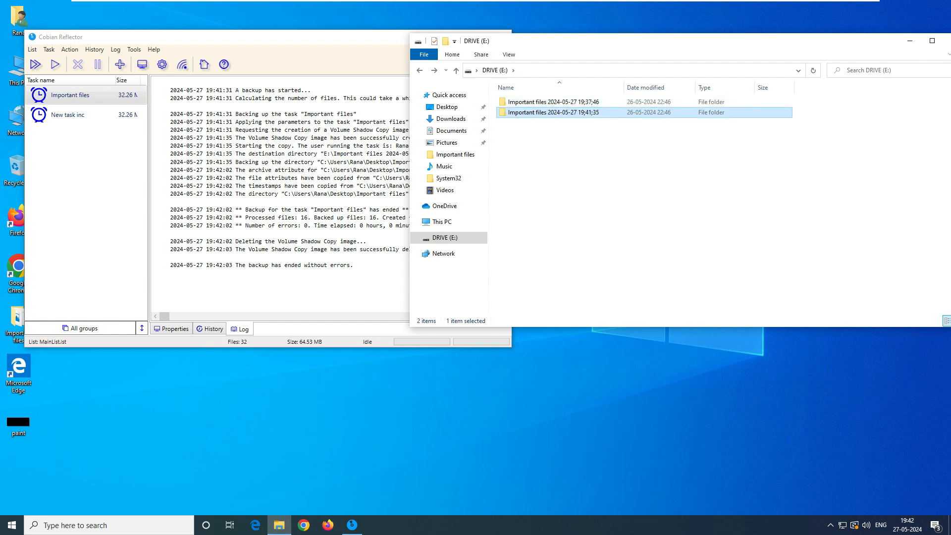
{"action": "right_click", "coordinate": [532, 111]}
{"action": "left_click", "coordinate": [549, 278]}
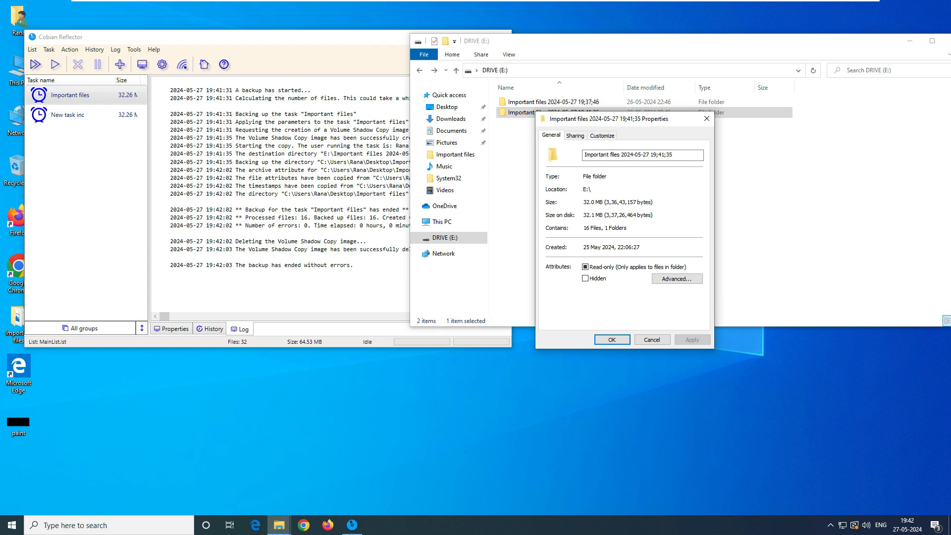
{"action": "left_click", "coordinate": [611, 339]}
Step: Check the size of the uncompressed backup folder (19;37;46) in its properties for comparison
{"action": "right_click", "coordinate": [674, 102]}
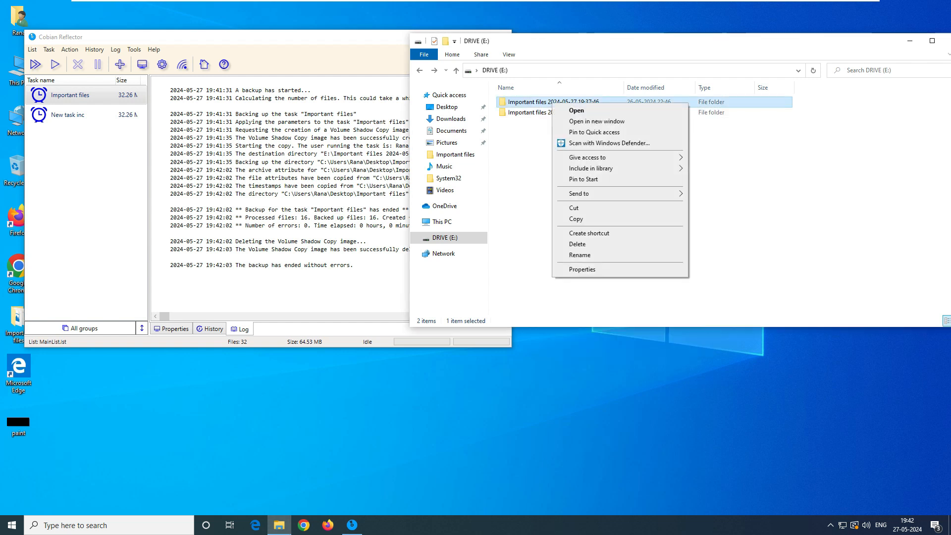
{"action": "left_click", "coordinate": [696, 272]}
{"action": "left_click", "coordinate": [672, 330]}
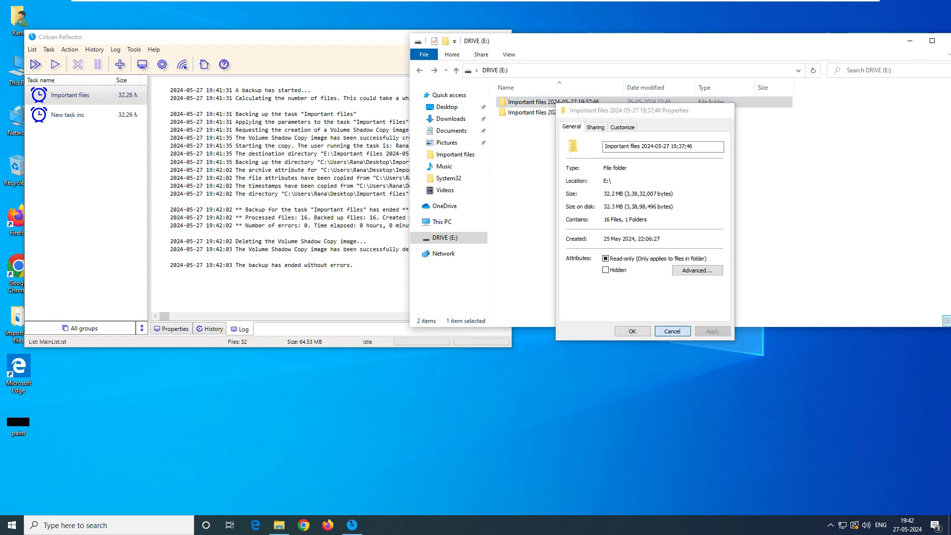
{"action": "right_click", "coordinate": [551, 102]}
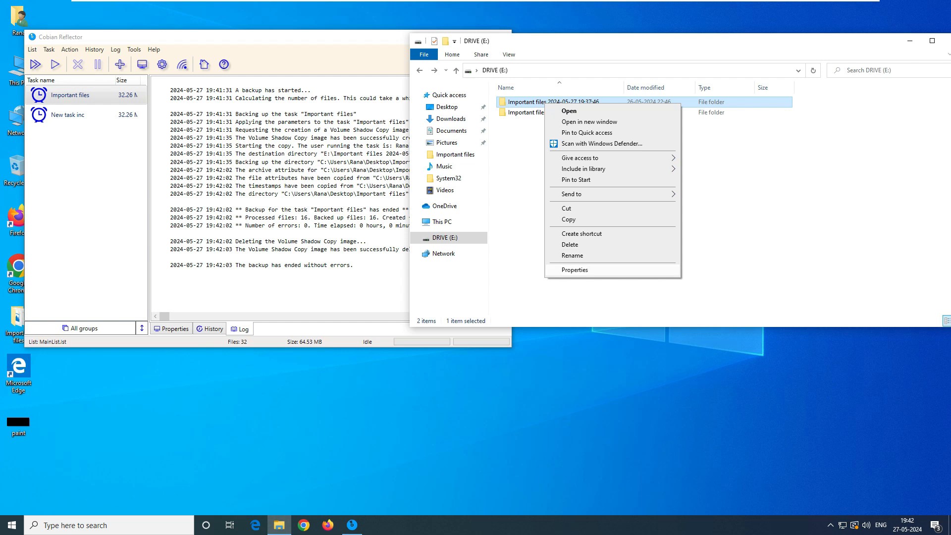
{"action": "left_click", "coordinate": [573, 271]}
{"action": "left_click_drag", "start_coordinate": [596, 194], "coordinate": [628, 195]}
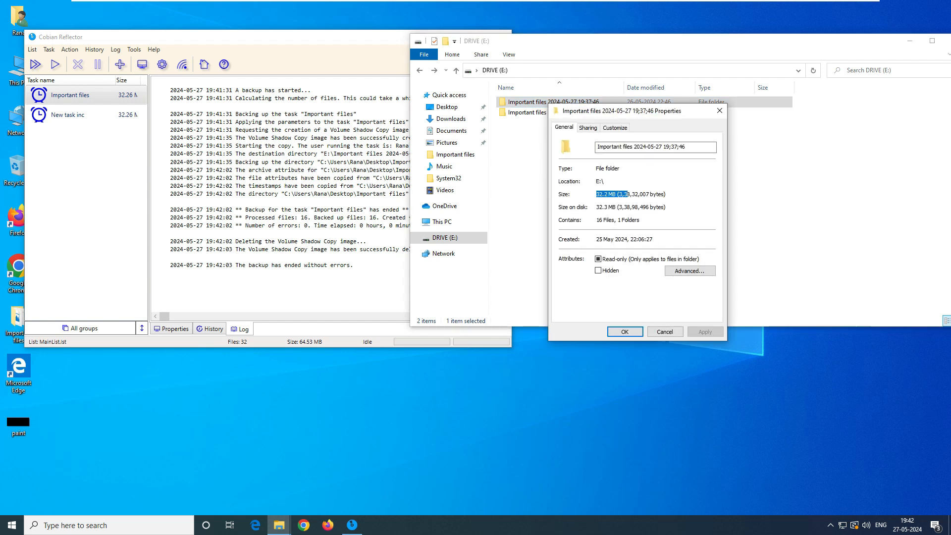
{"action": "left_click", "coordinate": [665, 331]}
Step: Reopen the properties of the compressed backup folder (19;41;35) and compare its size with the uncompressed one
{"action": "right_click", "coordinate": [529, 113]}
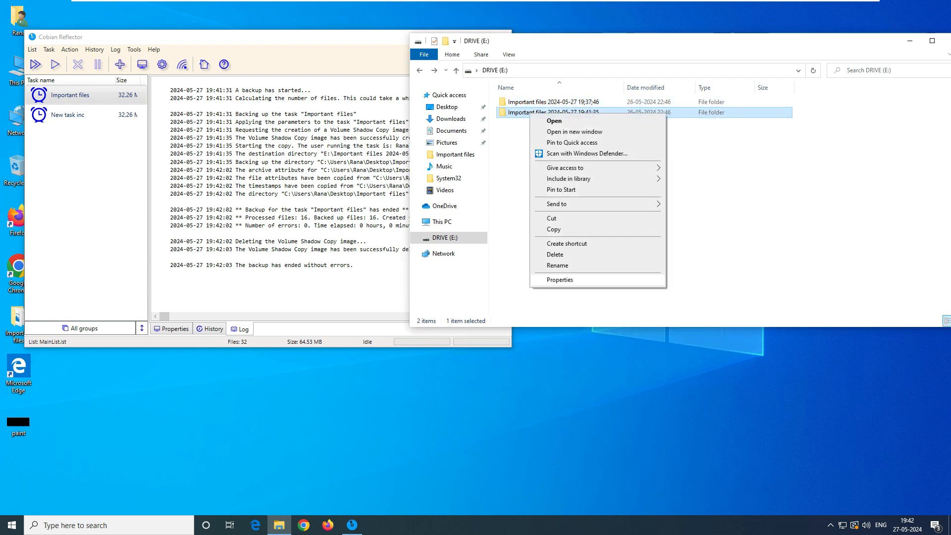
{"action": "left_click", "coordinate": [560, 280]}
{"action": "left_click_drag", "start_coordinate": [582, 204], "coordinate": [604, 204]}
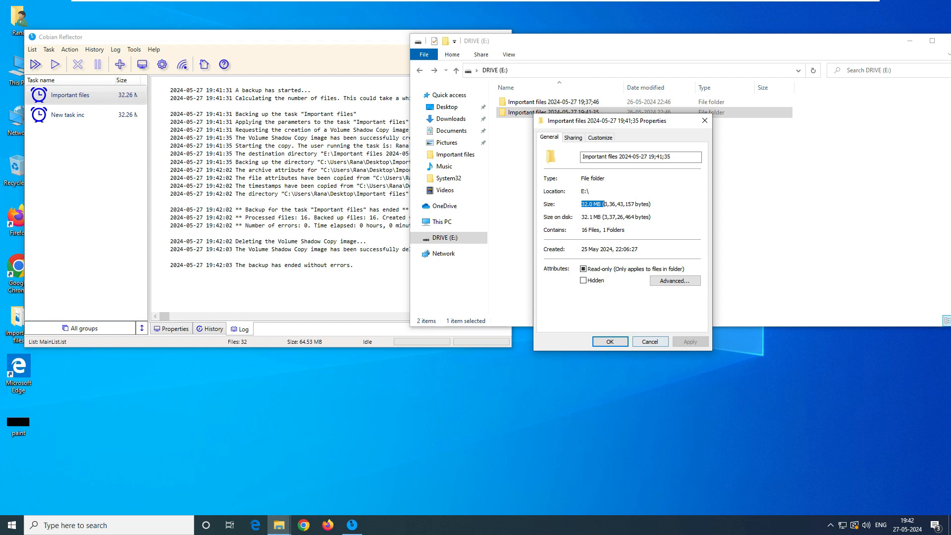
Step: Close the properties and inspect the Photos folder and canva.mp4 archive in the compressed backup (19;41;35), and return to drive E:
{"action": "key", "text": "Return"}
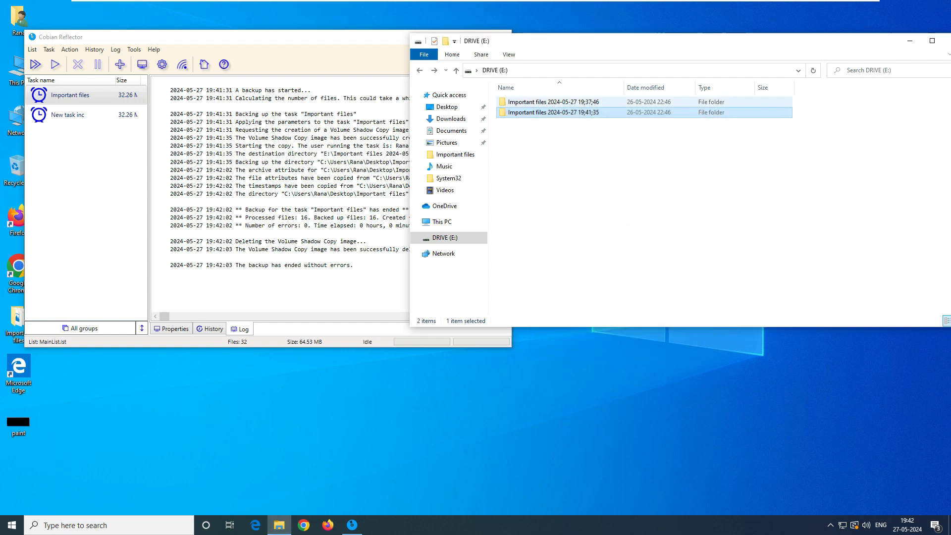
{"action": "key", "text": "Return"}
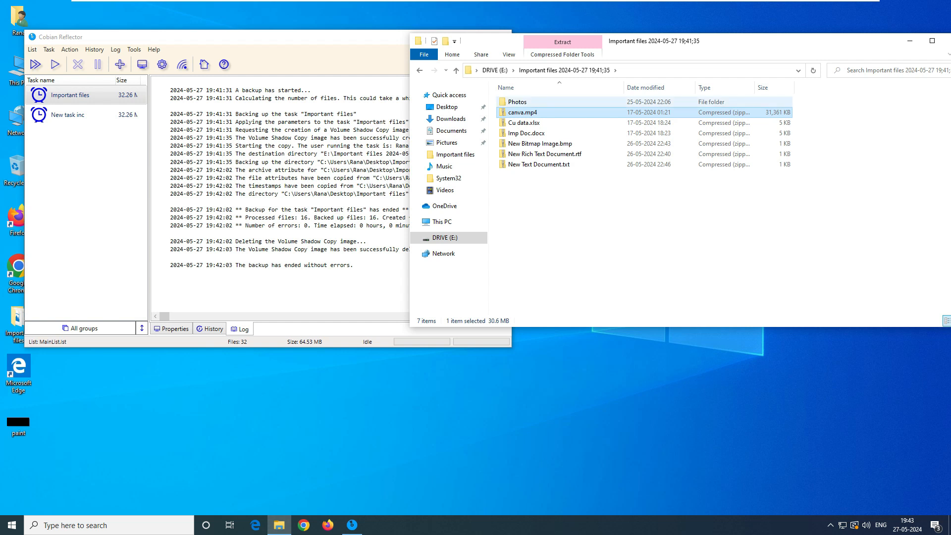
{"action": "double_click", "coordinate": [517, 102]}
{"action": "key", "text": "BackSpace"}
{"action": "key", "text": "Down"}
{"action": "key", "text": "Return"}
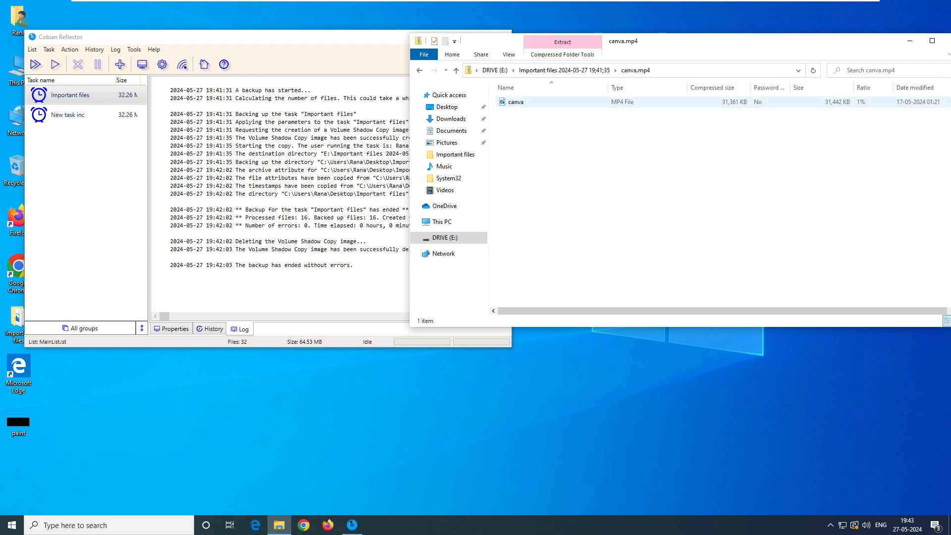
{"action": "key", "text": "BackSpace"}
{"action": "left_click", "coordinate": [560, 212]}
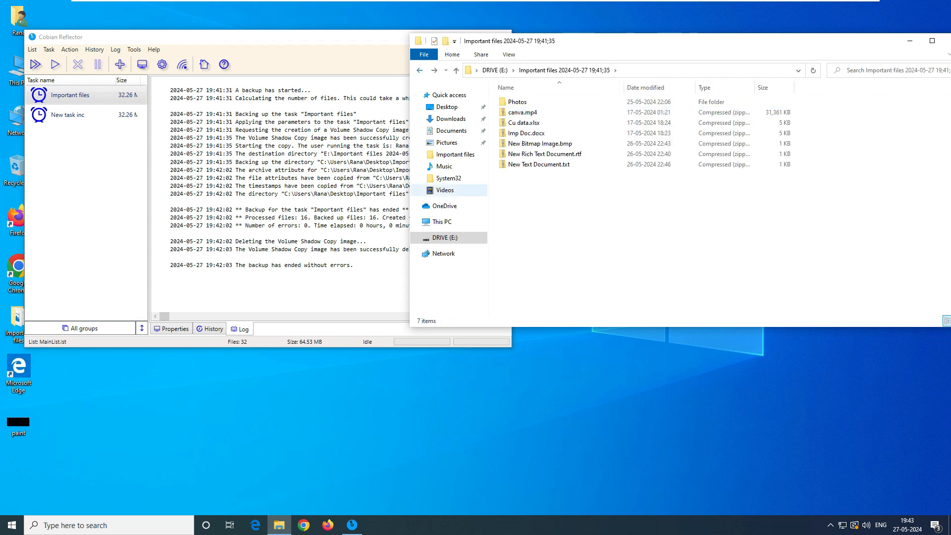
{"action": "left_click", "coordinate": [342, 186]}
{"action": "left_click", "coordinate": [560, 213]}
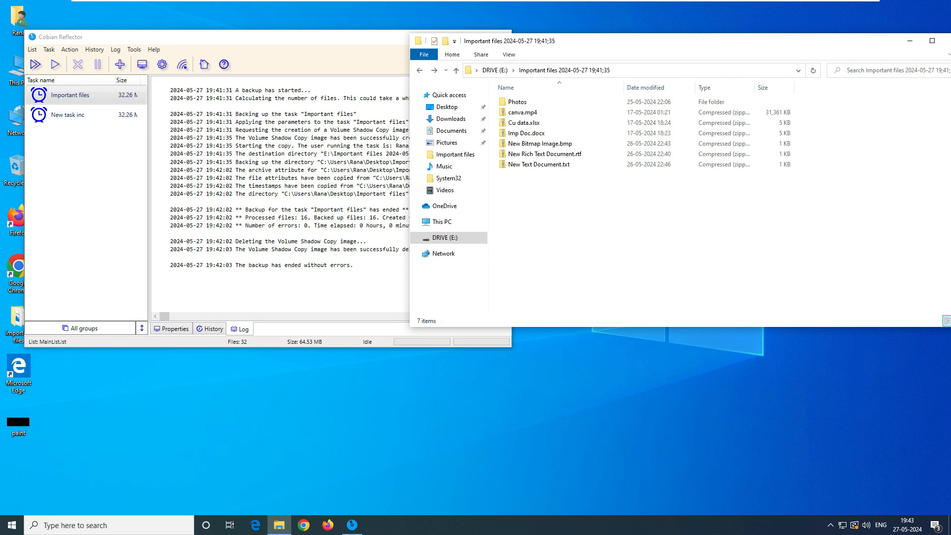
{"action": "left_click", "coordinate": [419, 70]}
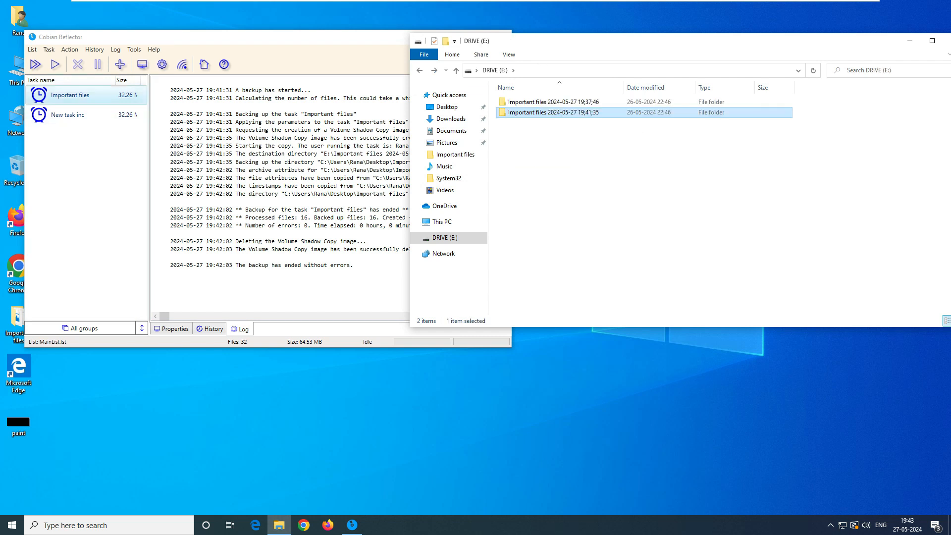
{"action": "right_click", "coordinate": [74, 95]}
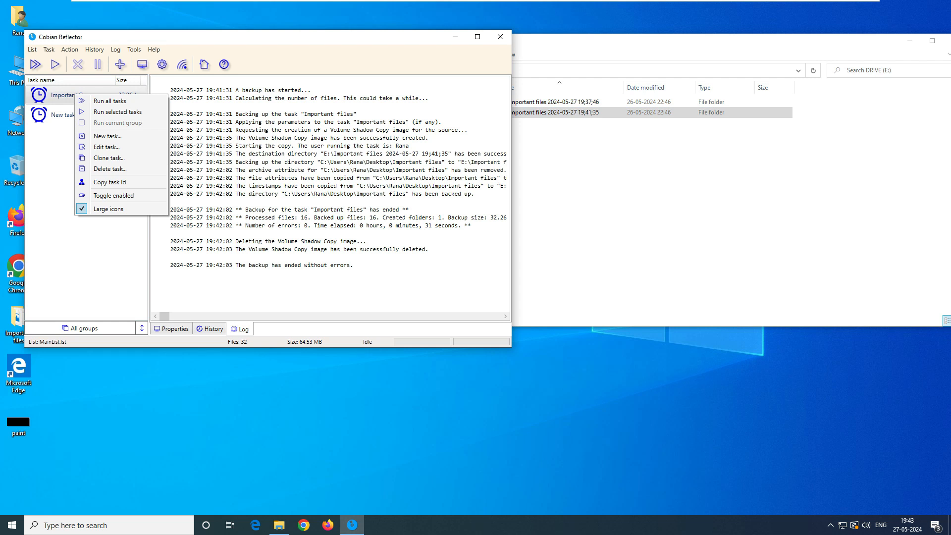
{"action": "left_click", "coordinate": [63, 115]}
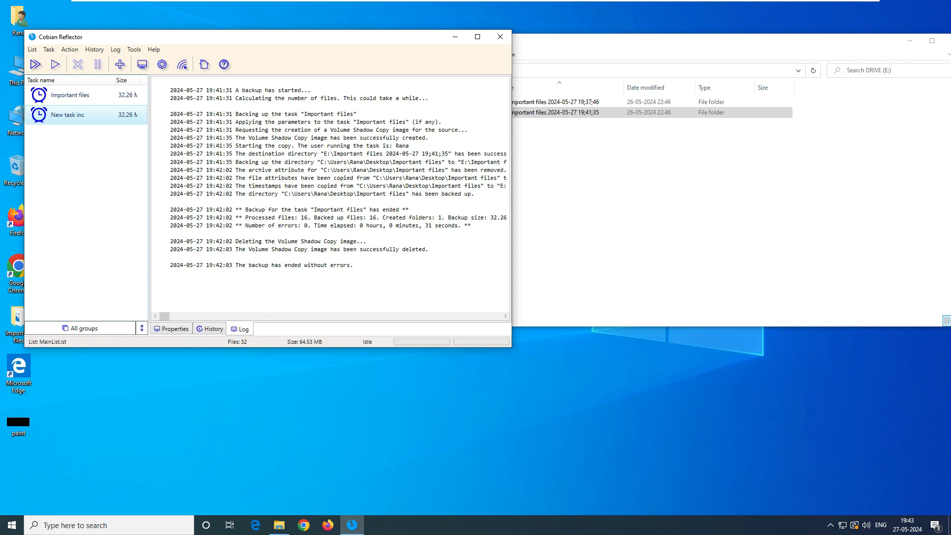
{"action": "left_click", "coordinate": [70, 96]}
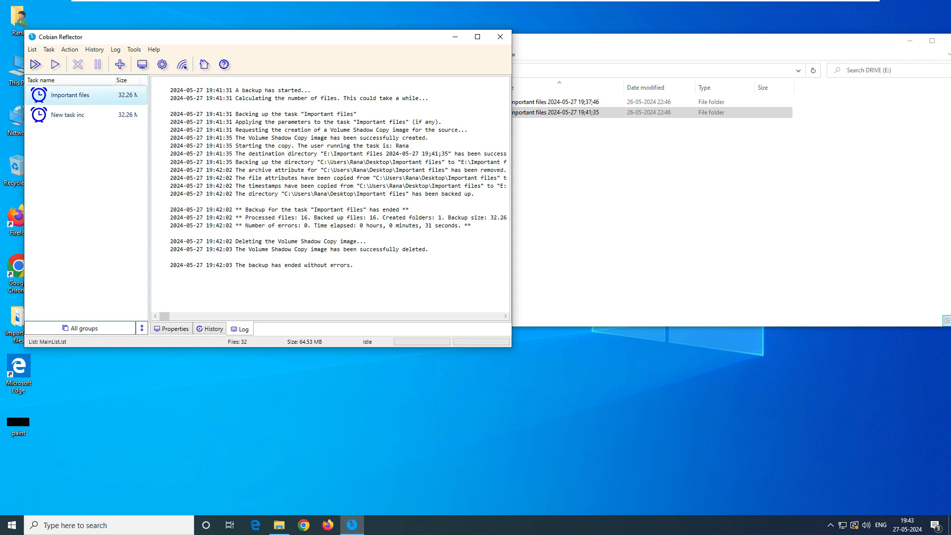
{"action": "left_click", "coordinate": [570, 164]}
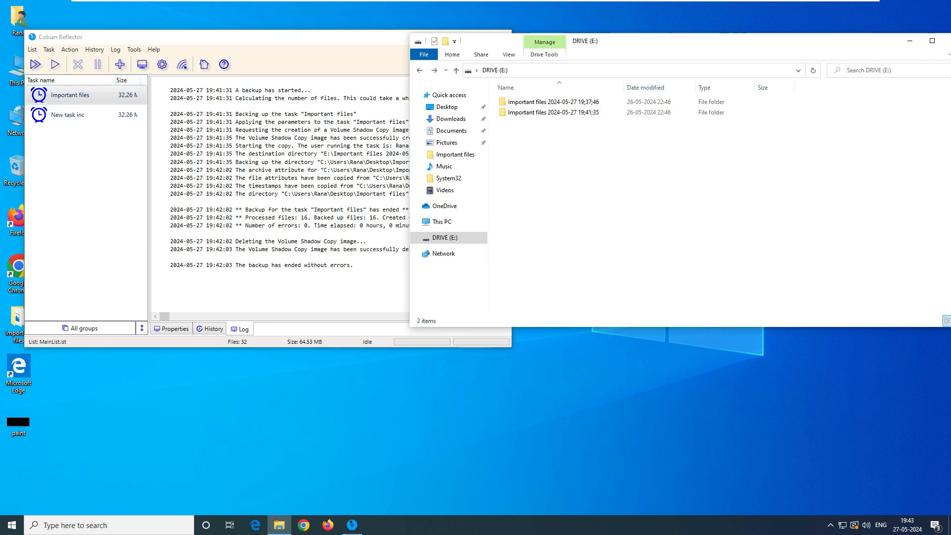
Step: Open New Text Document from the uncompressed backup folder (19;37;46) to check its direct access, and close it
{"action": "double_click", "coordinate": [560, 112]}
{"action": "key", "text": "alt+Left"}
{"action": "double_click", "coordinate": [559, 102]}
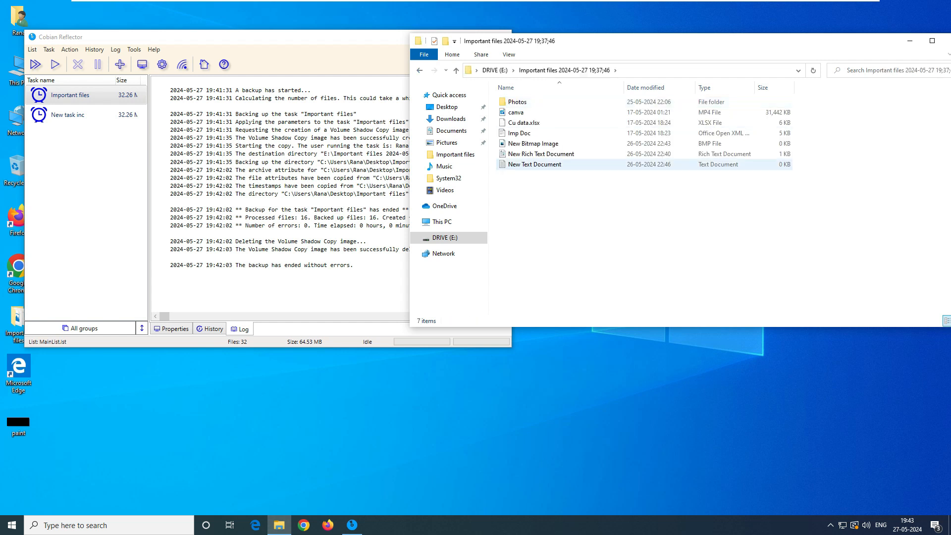
{"action": "left_click", "coordinate": [535, 165]}
{"action": "double_click", "coordinate": [534, 164]}
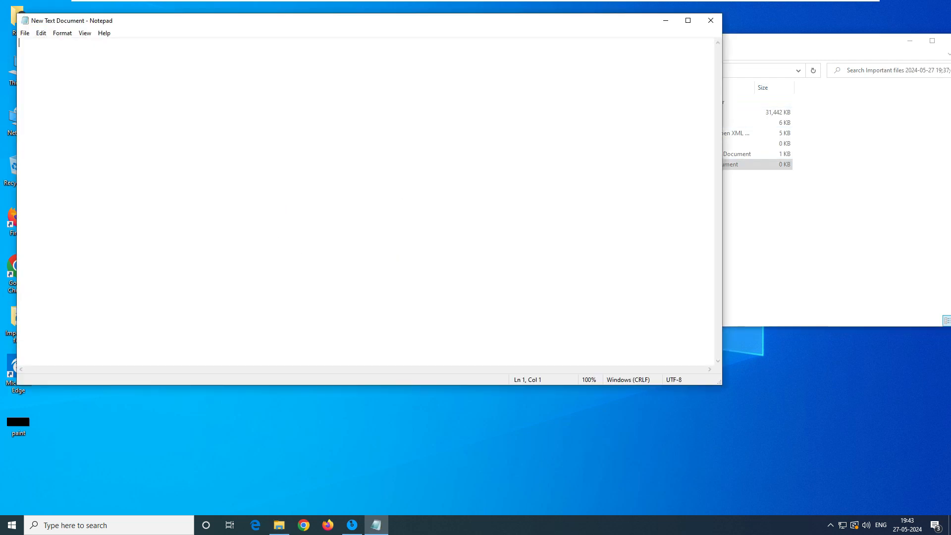
{"action": "left_click", "coordinate": [711, 20]}
Step: Open New Rich Text Document and Imp Doc from the uncompressed backup, close them, and return to drive E:
{"action": "left_click", "coordinate": [541, 155]}
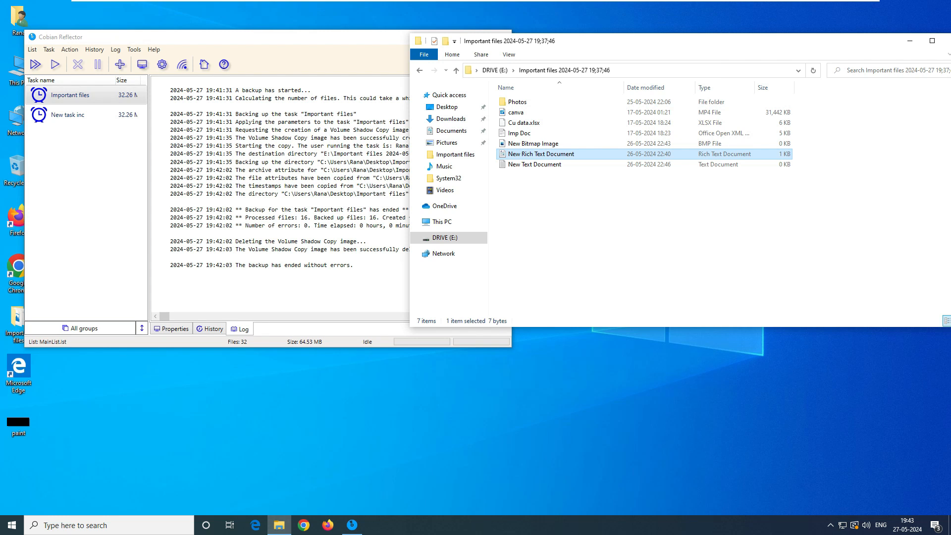
{"action": "double_click", "coordinate": [541, 154]}
{"action": "left_click", "coordinate": [785, 70]}
{"action": "double_click", "coordinate": [520, 133]}
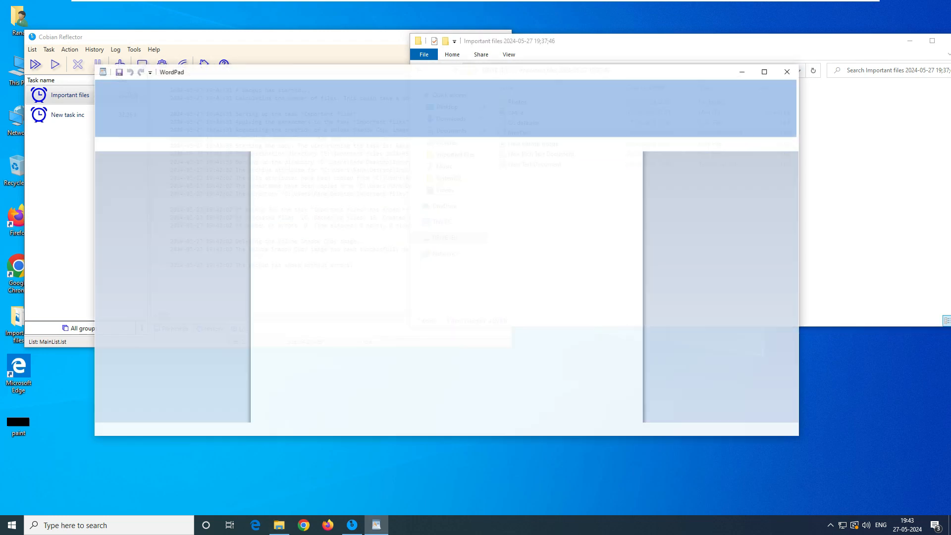
{"action": "left_click", "coordinate": [787, 71]}
{"action": "left_click_drag", "start_coordinate": [567, 205], "coordinate": [500, 101]}
{"action": "left_click", "coordinate": [568, 213]}
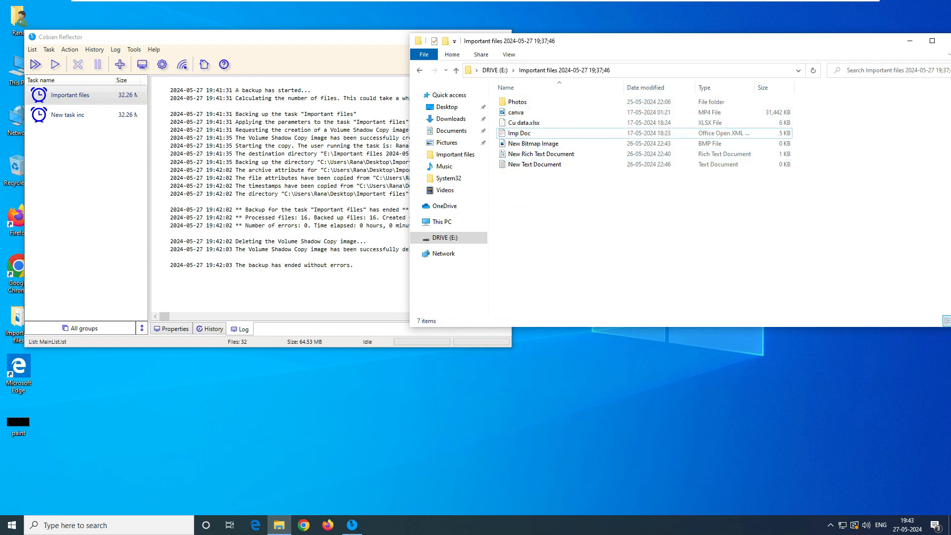
{"action": "left_click_drag", "start_coordinate": [574, 207], "coordinate": [501, 95]}
{"action": "left_click_drag", "start_coordinate": [624, 204], "coordinate": [518, 102]}
{"action": "left_click", "coordinate": [571, 215]}
{"action": "left_click", "coordinate": [419, 70]}
Step: Edit the Important files task in Cobian Reflector to encrypt the files, enter and confirm the passphrase, and save the task
{"action": "left_click", "coordinate": [307, 53]}
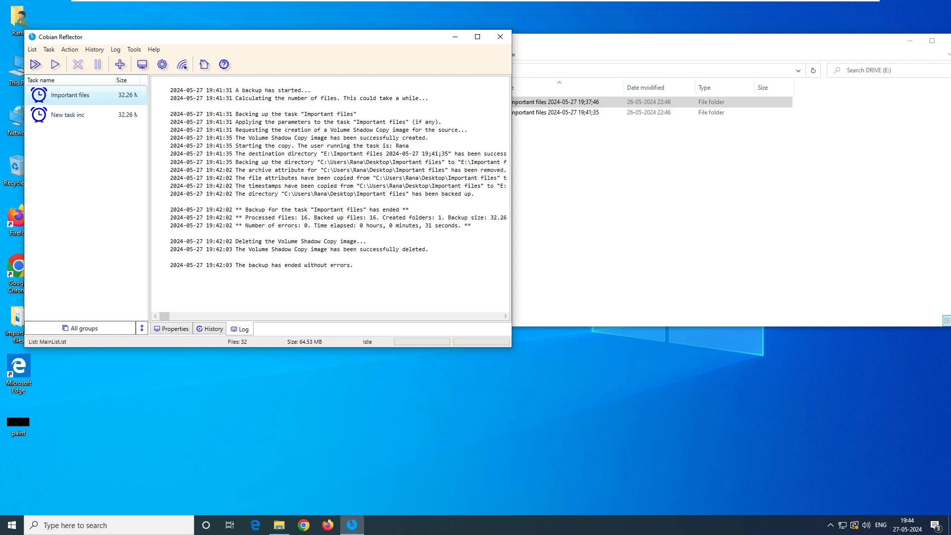
{"action": "right_click", "coordinate": [86, 97]}
{"action": "left_click", "coordinate": [125, 151]}
{"action": "left_click", "coordinate": [139, 153]}
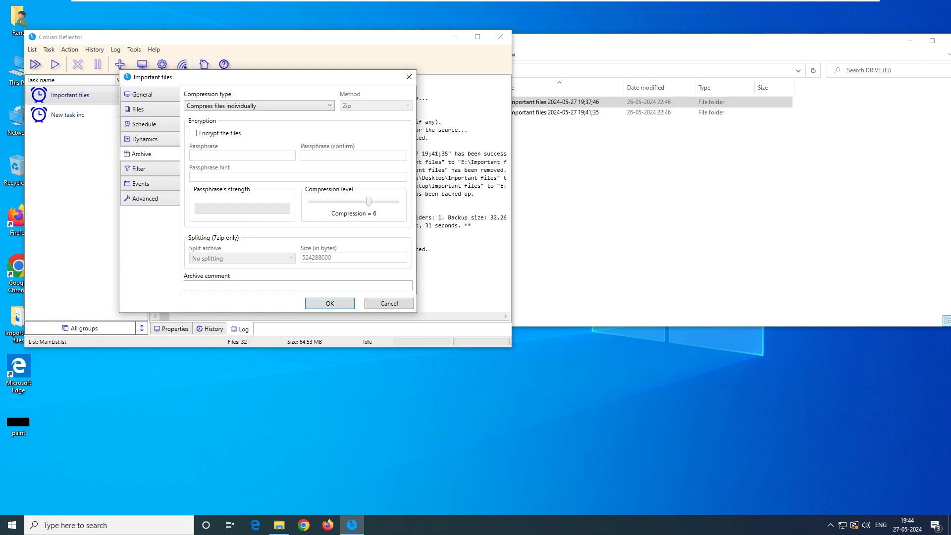
{"action": "left_click", "coordinate": [193, 133]}
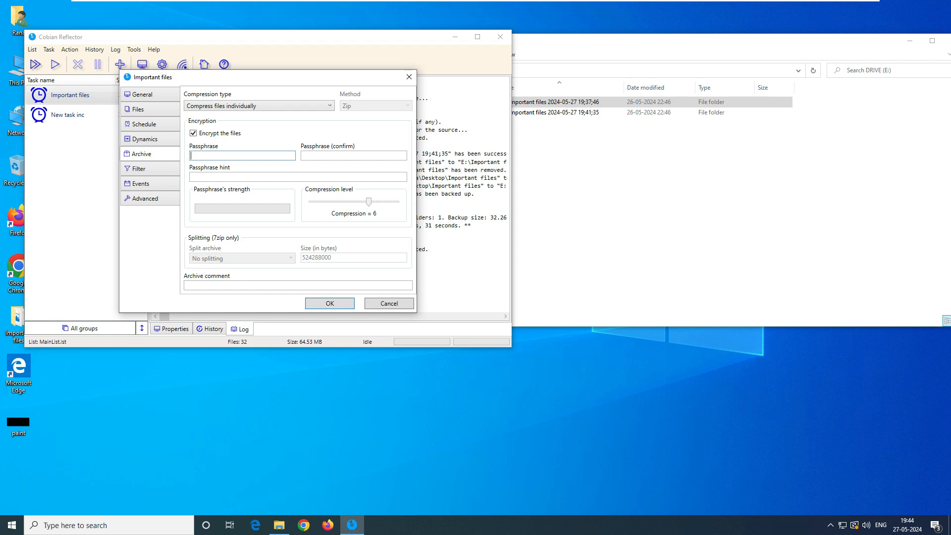
{"action": "type", "text": "***"}
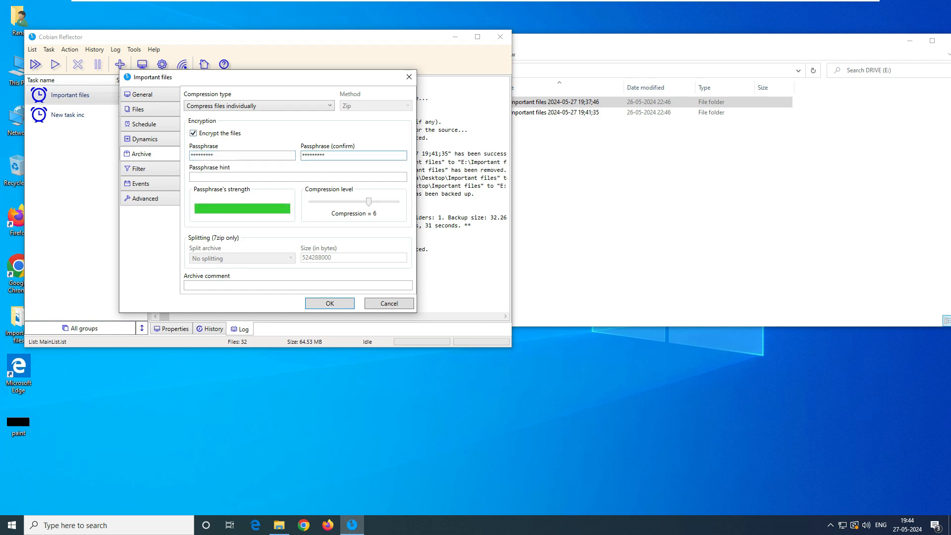
{"action": "key", "text": "Return"}
Step: Open New Text Document from its zip archive in the unencrypted compressed backup (19;41;35), and close it
{"action": "key", "text": "alt+Tab"}
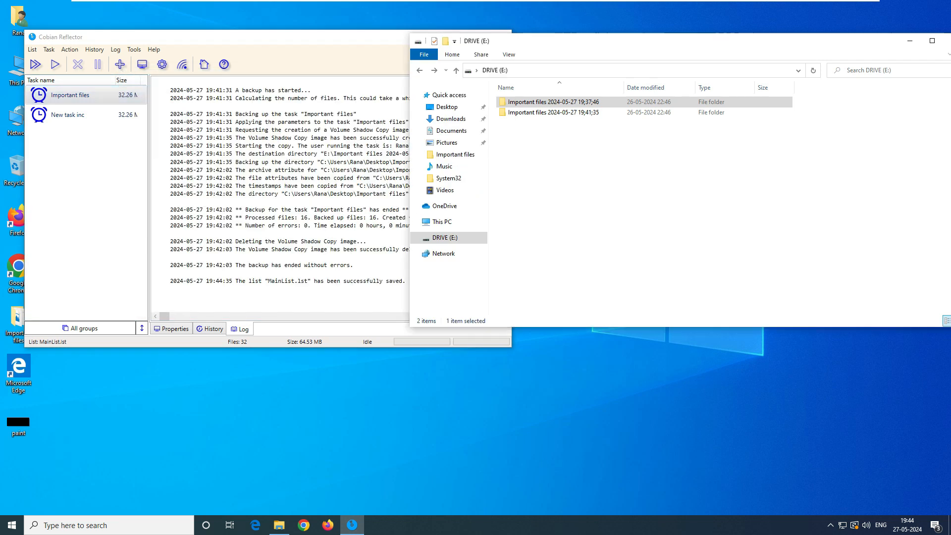
{"action": "double_click", "coordinate": [553, 113]}
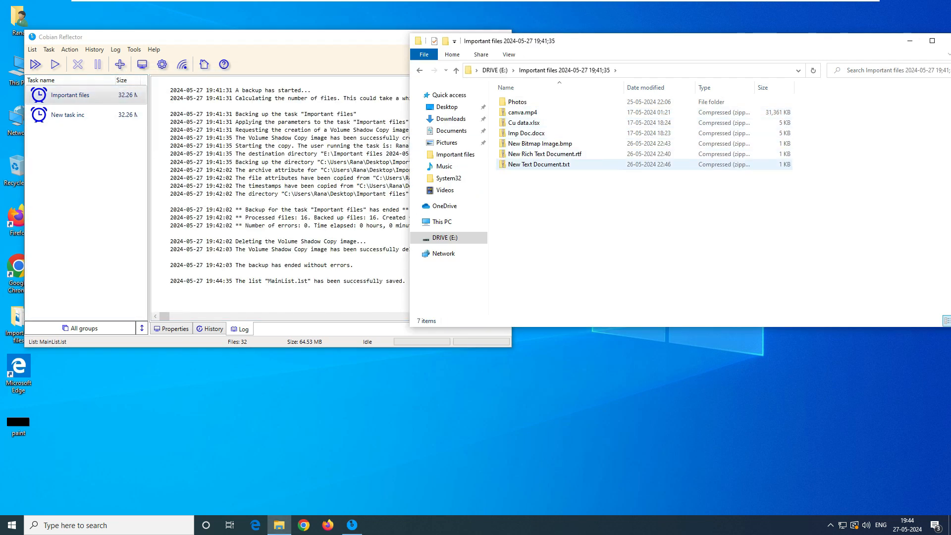
{"action": "double_click", "coordinate": [539, 164]}
{"action": "double_click", "coordinate": [535, 102]}
{"action": "left_click", "coordinate": [710, 20]}
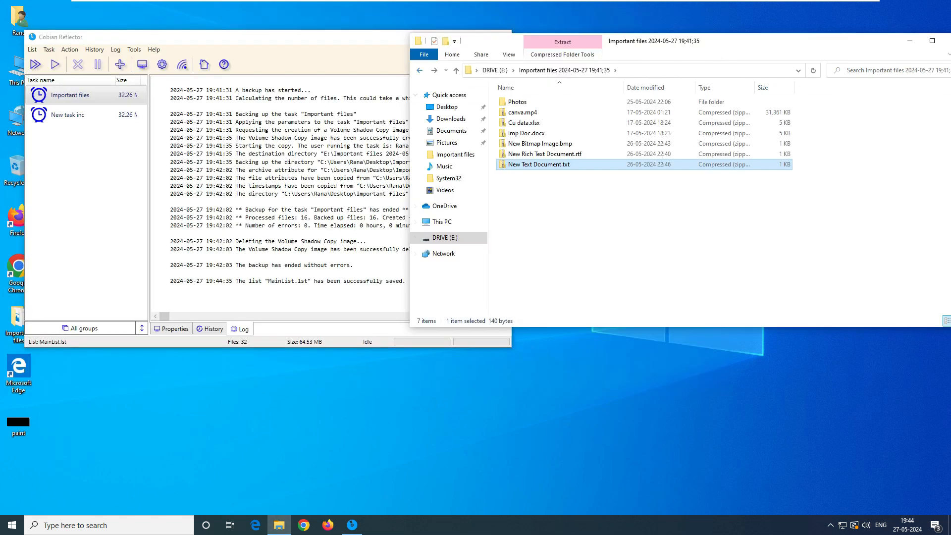
Step: Run the Important files task in Cobian Reflector to create the encrypted backup
{"action": "right_click", "coordinate": [64, 95]}
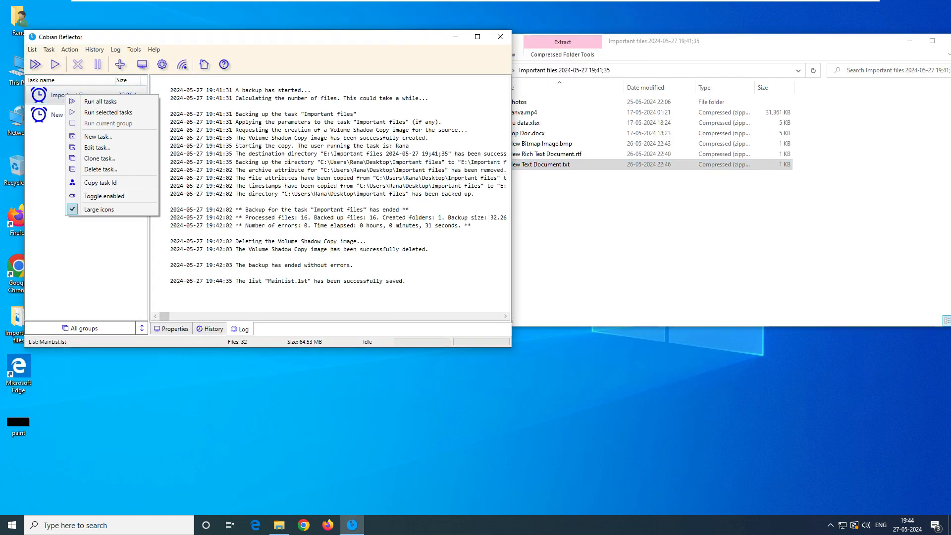
{"action": "left_click", "coordinate": [89, 112]}
{"action": "key", "text": "Return"}
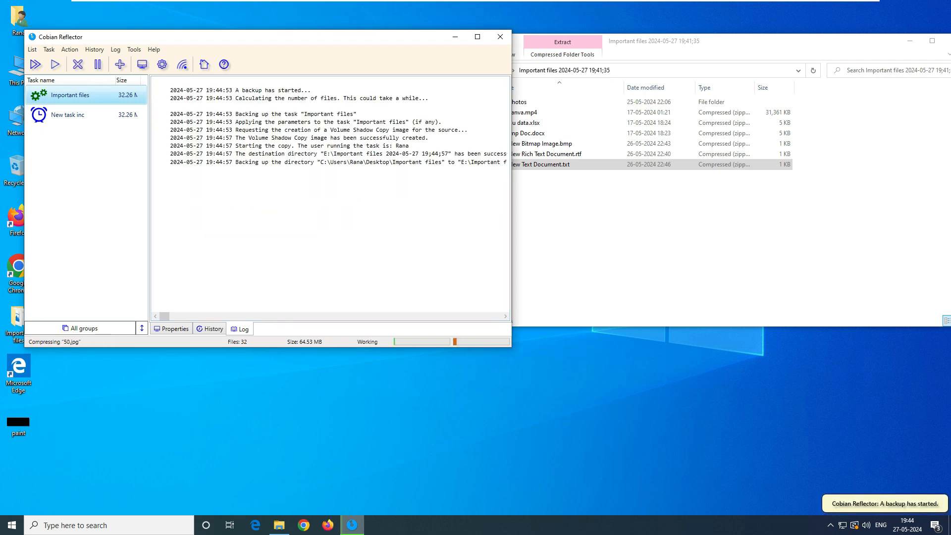
Step: Show drive E: and follow the backup's progress in the Cobian Reflector log until it finishes
{"action": "left_click", "coordinate": [644, 238]}
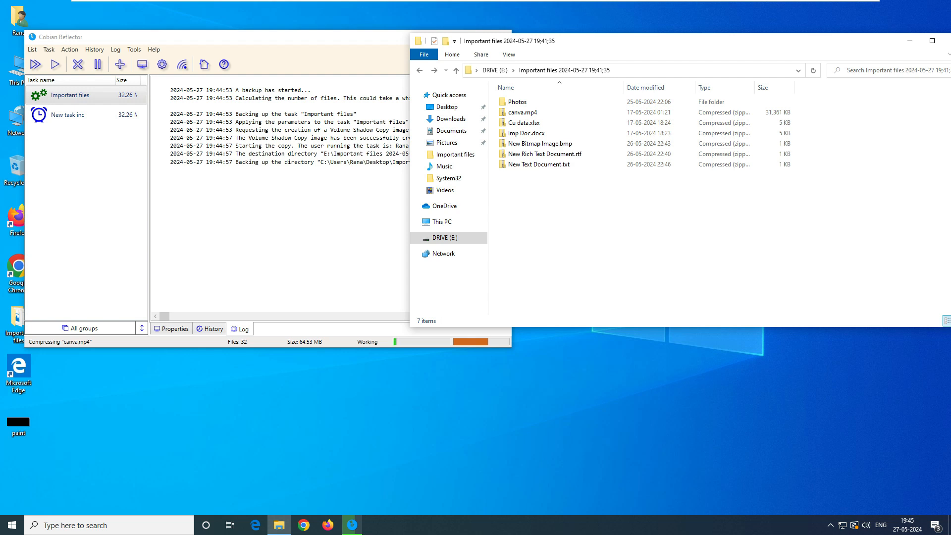
{"action": "left_click", "coordinate": [495, 70]}
{"action": "left_click", "coordinate": [540, 163]}
{"action": "left_click", "coordinate": [327, 169]}
{"action": "left_click_drag", "start_coordinate": [324, 163], "coordinate": [448, 162]}
{"action": "left_click", "coordinate": [543, 161]}
{"action": "left_click", "coordinate": [366, 191]}
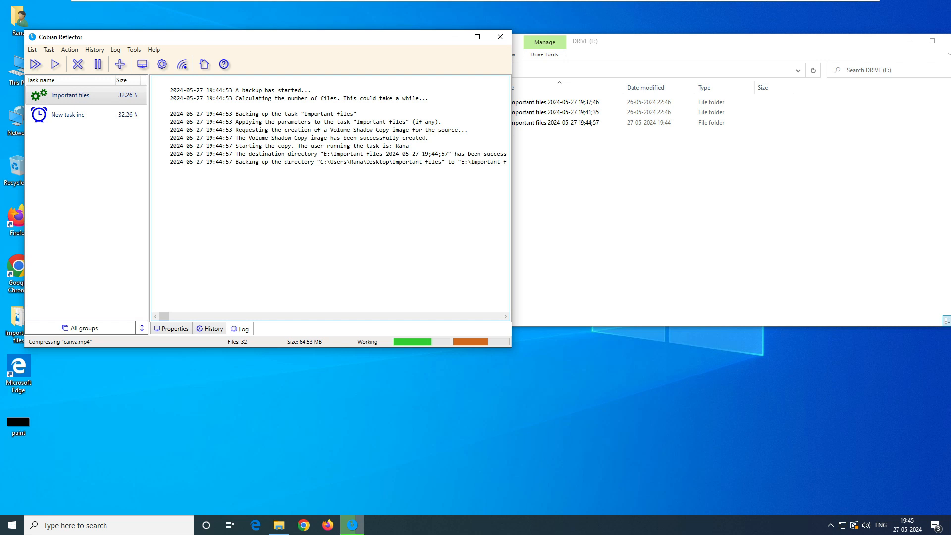
{"action": "left_click_drag", "start_coordinate": [353, 265], "coordinate": [235, 265]}
{"action": "left_click", "coordinate": [557, 198]}
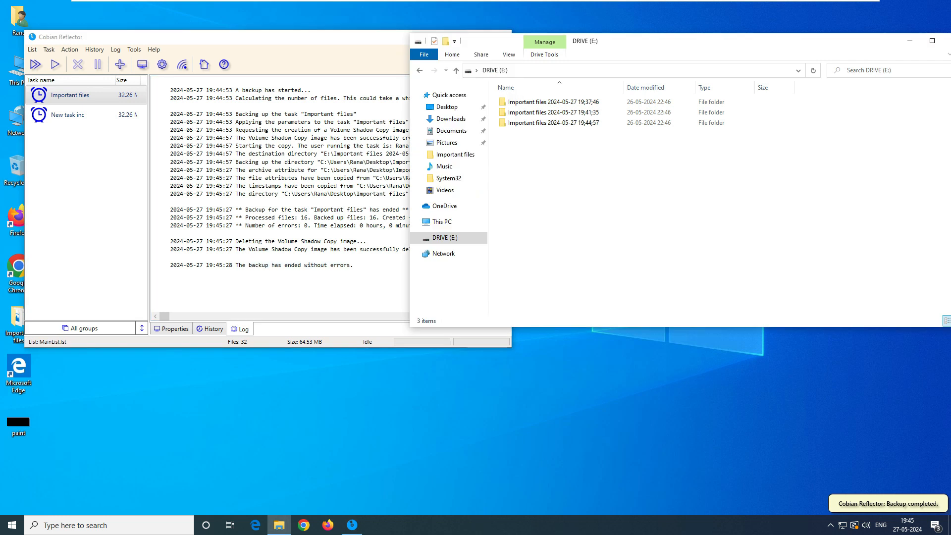
Step: Try to open New Text Document from its archive in the encrypted backup folder (19;44;57), and return to that folder
{"action": "double_click", "coordinate": [557, 123]}
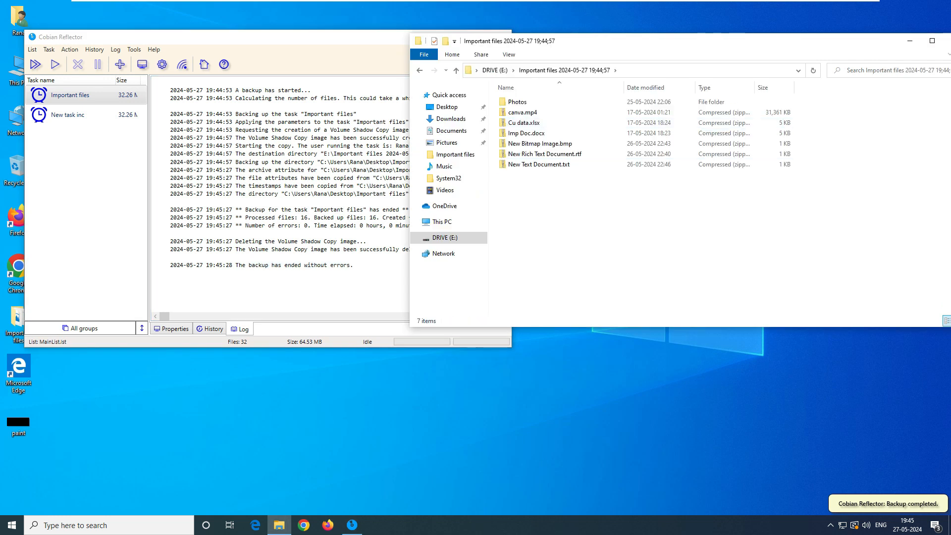
{"action": "double_click", "coordinate": [539, 164]}
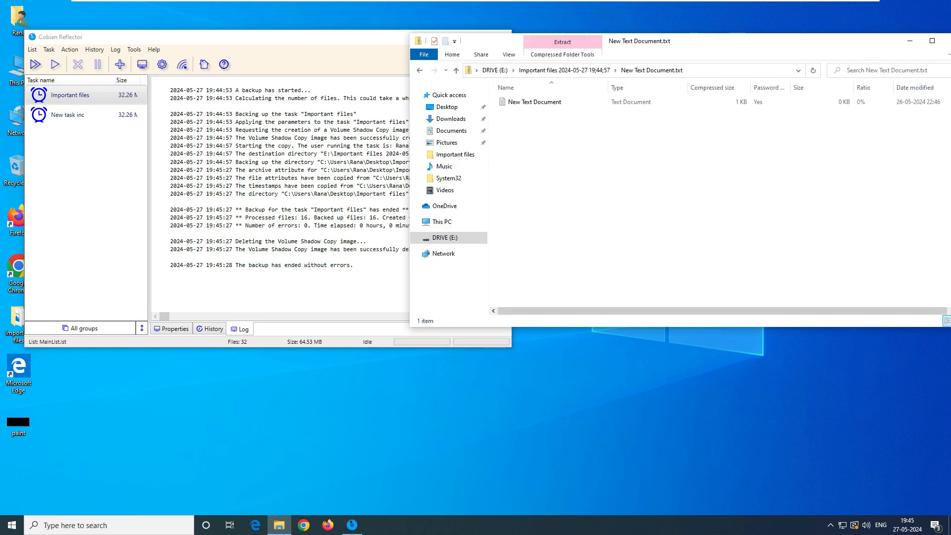
{"action": "left_click", "coordinate": [420, 70]}
{"action": "left_click", "coordinate": [420, 70]}
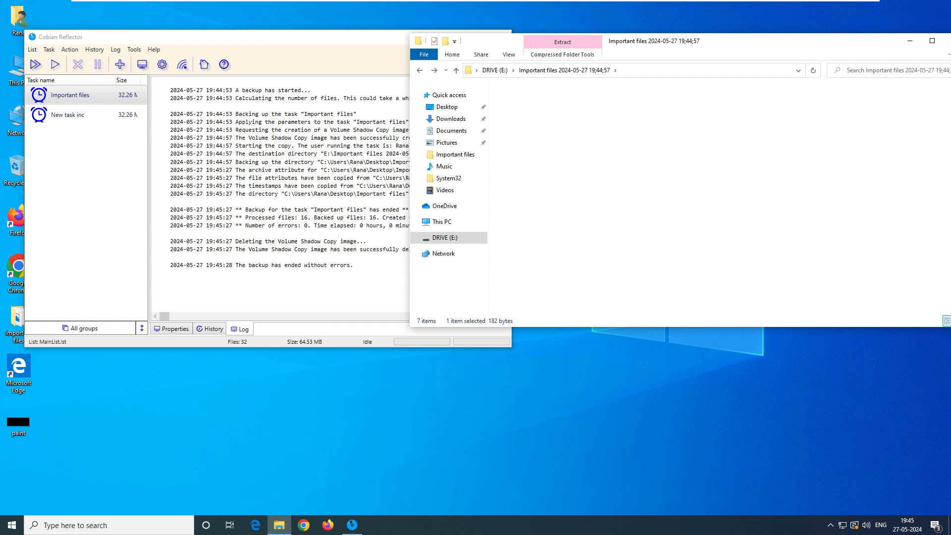
{"action": "double_click", "coordinate": [535, 102]}
{"action": "left_click", "coordinate": [534, 265]}
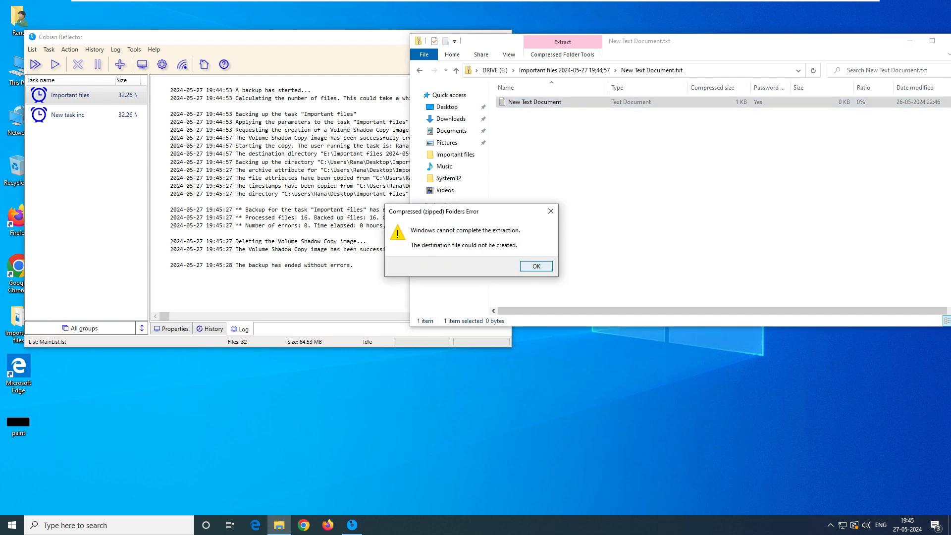
{"action": "left_click", "coordinate": [536, 266]}
{"action": "left_click", "coordinate": [420, 70]}
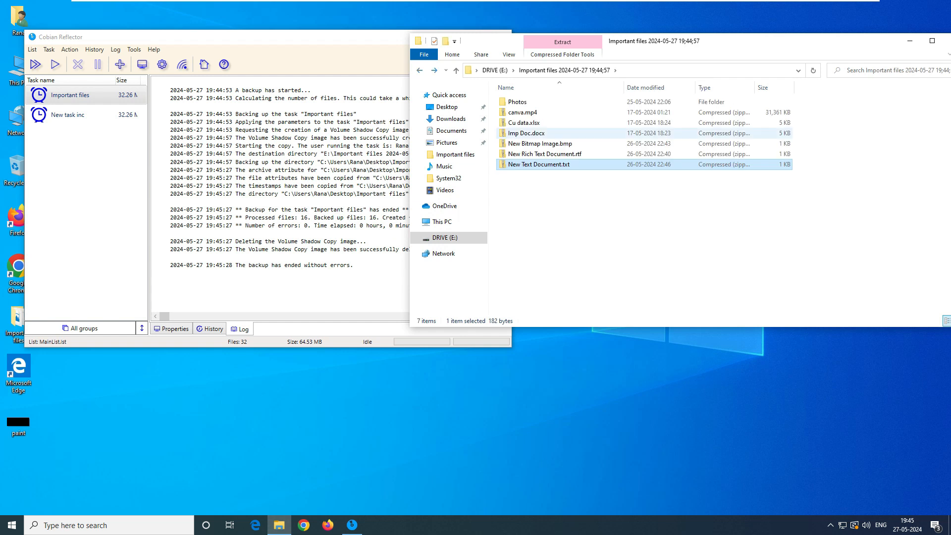
Step: Try to open Imp Doc from its archive in the encrypted backup folder (19;44;57), and return to that folder
{"action": "double_click", "coordinate": [540, 133]}
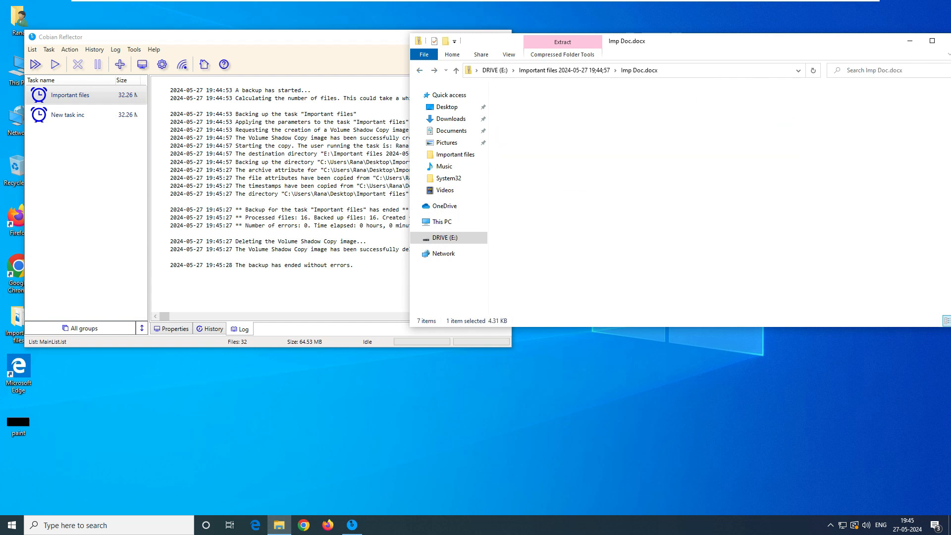
{"action": "double_click", "coordinate": [535, 103]}
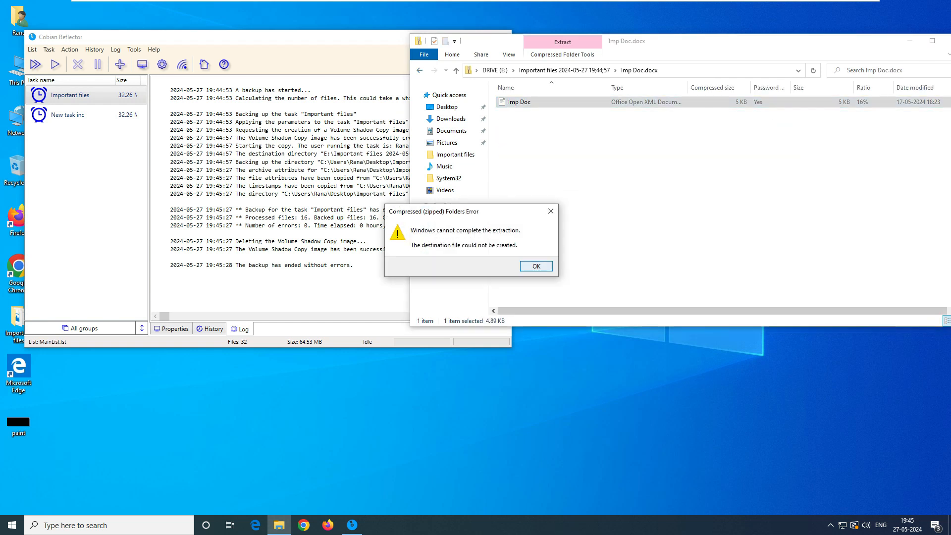
{"action": "left_click", "coordinate": [536, 266]}
{"action": "left_click", "coordinate": [419, 70]}
Step: Try to open New Bitmap Image from its archive in the encrypted backup, and return to the backup folder
{"action": "double_click", "coordinate": [540, 144]}
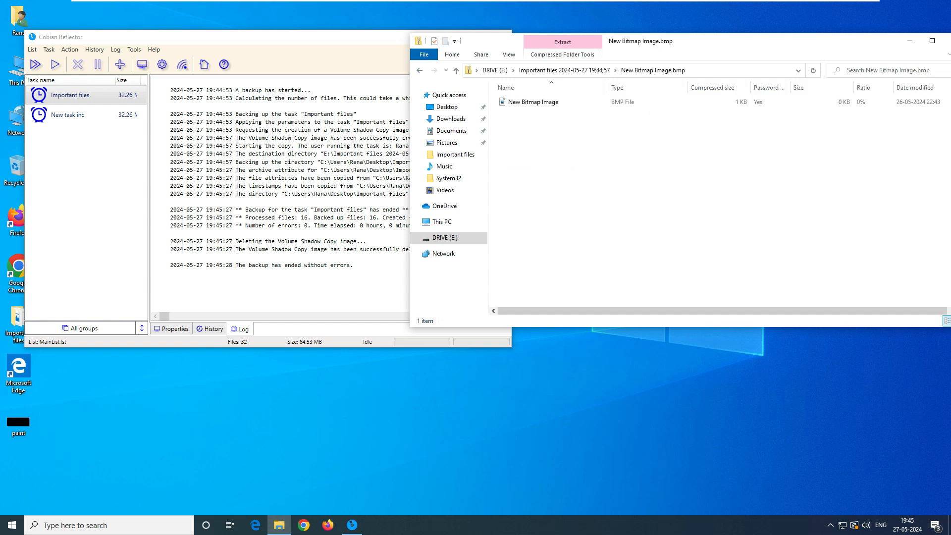
{"action": "double_click", "coordinate": [535, 102]}
{"action": "left_click", "coordinate": [534, 266]}
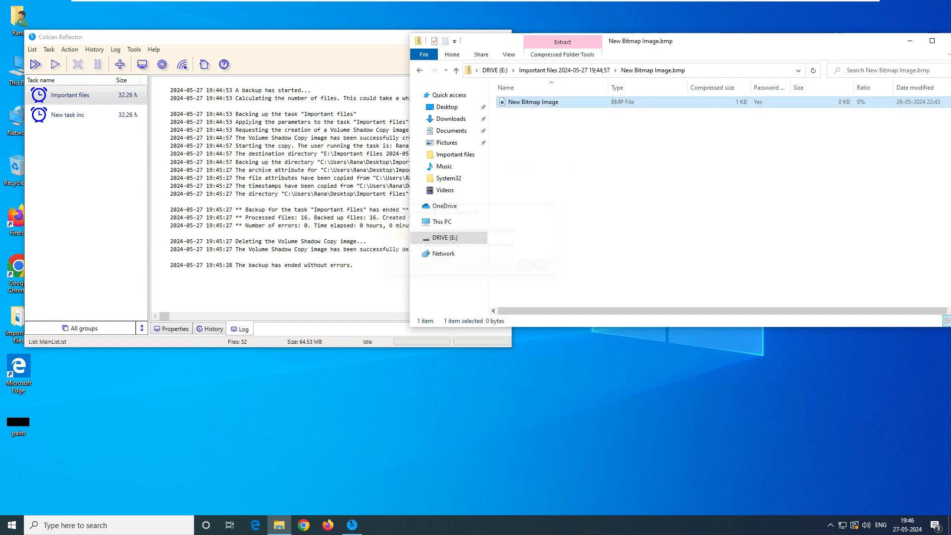
{"action": "left_click", "coordinate": [419, 70]}
Step: Try to open photo 49 from its archive in the encrypted backup's Photos folder, and return to Photos
{"action": "double_click", "coordinate": [525, 103]}
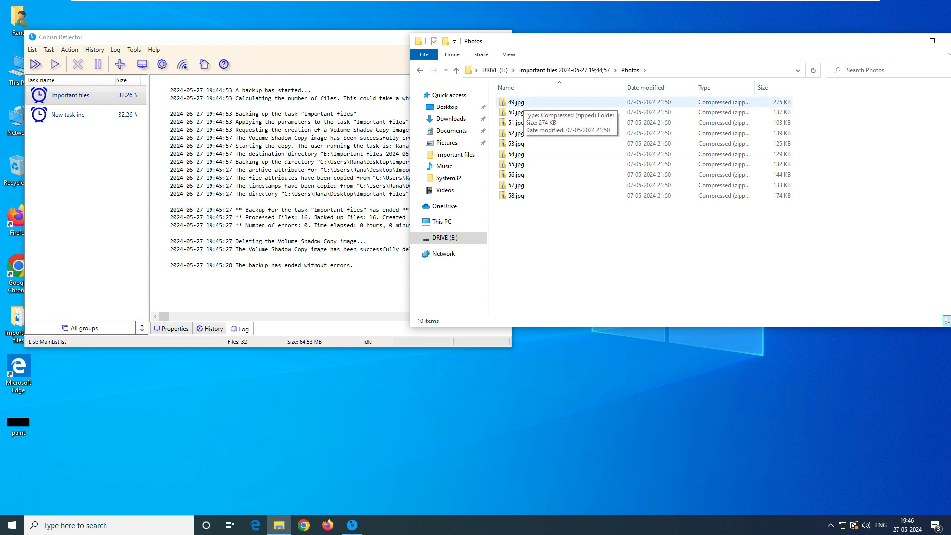
{"action": "double_click", "coordinate": [522, 102]}
{"action": "double_click", "coordinate": [522, 102]}
{"action": "left_click", "coordinate": [535, 266]}
{"action": "double_click", "coordinate": [522, 102]}
{"action": "left_click", "coordinate": [536, 266]}
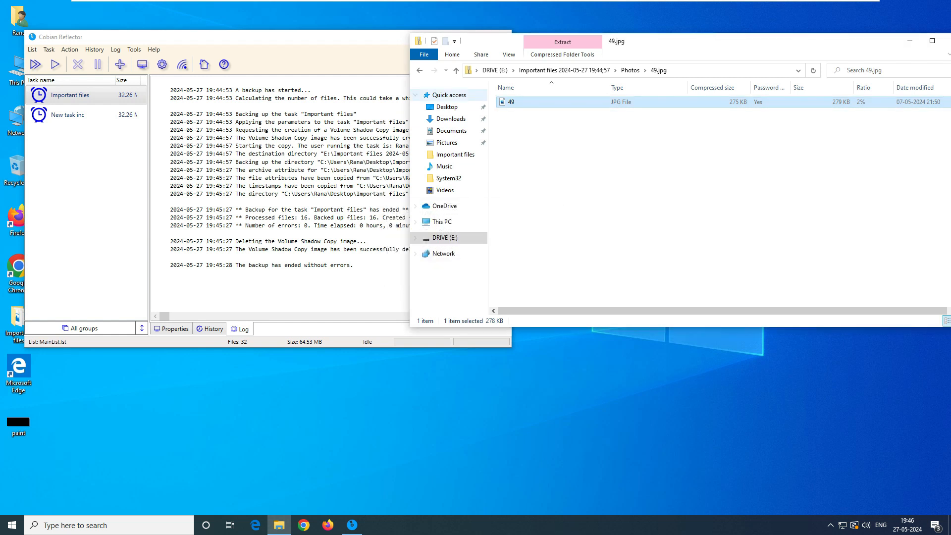
{"action": "left_click", "coordinate": [420, 71]}
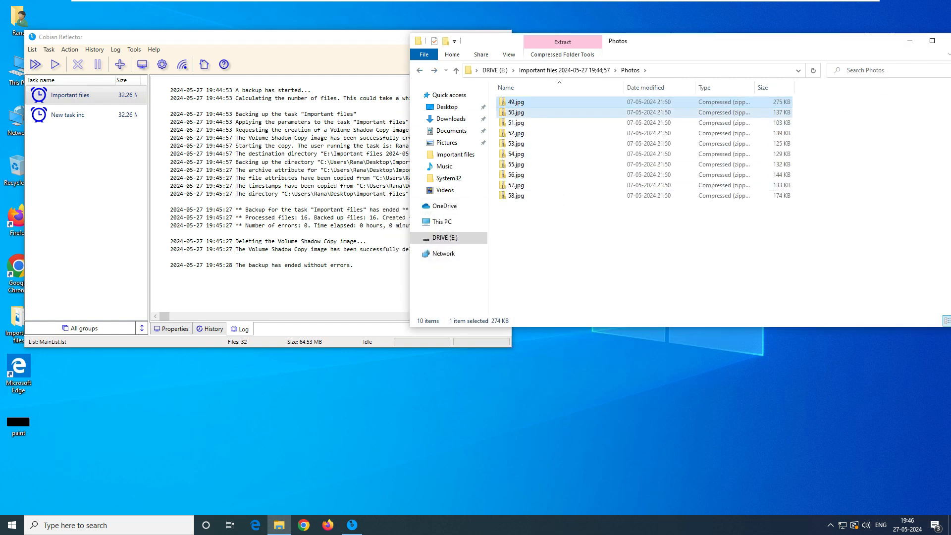
Step: Try to open photo 50 from its archive in the encrypted backup, and return to the Photos folder
{"action": "double_click", "coordinate": [515, 113]}
{"action": "double_click", "coordinate": [511, 102]}
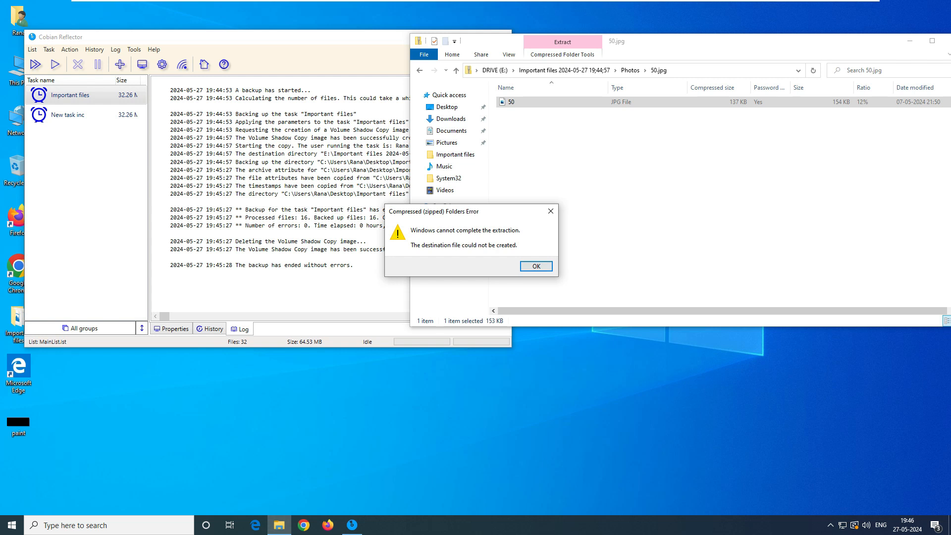
{"action": "left_click", "coordinate": [536, 266]}
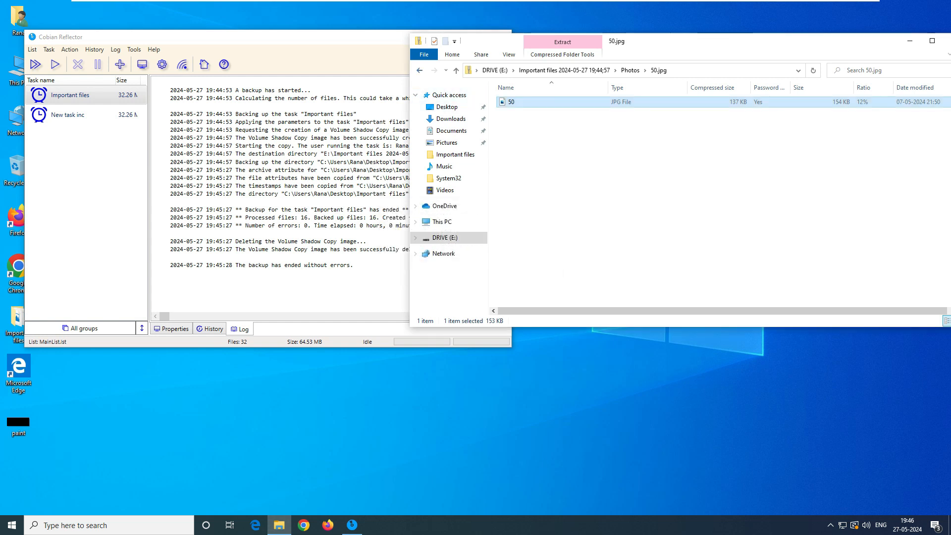
{"action": "left_click", "coordinate": [419, 71]}
{"action": "left_click", "coordinate": [563, 252]}
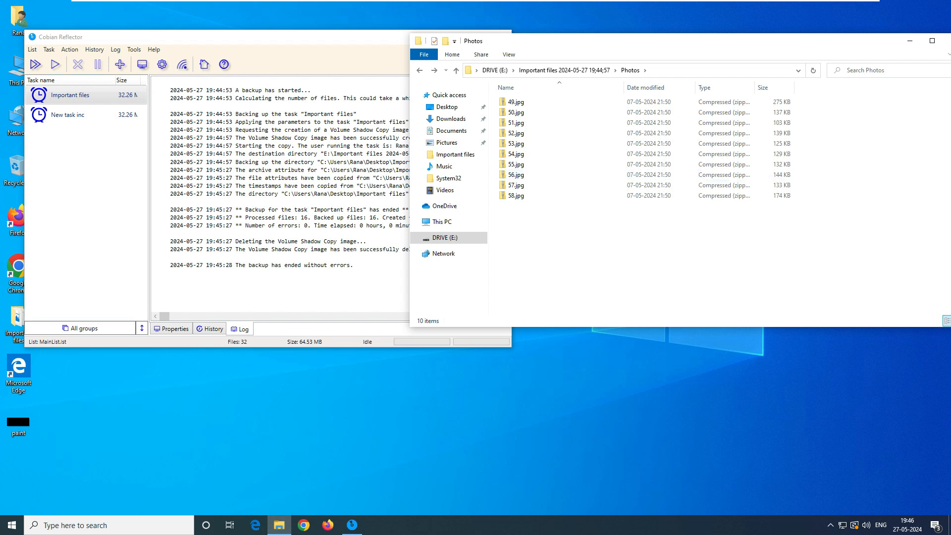
{"action": "left_click", "coordinate": [67, 115]}
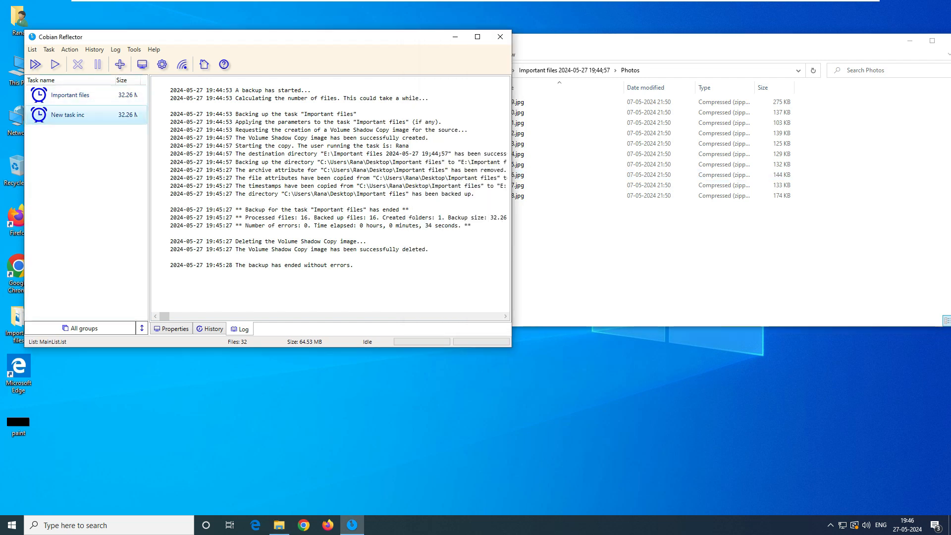
{"action": "left_click", "coordinate": [69, 95]}
{"action": "left_click", "coordinate": [68, 115]}
{"action": "right_click", "coordinate": [82, 117]}
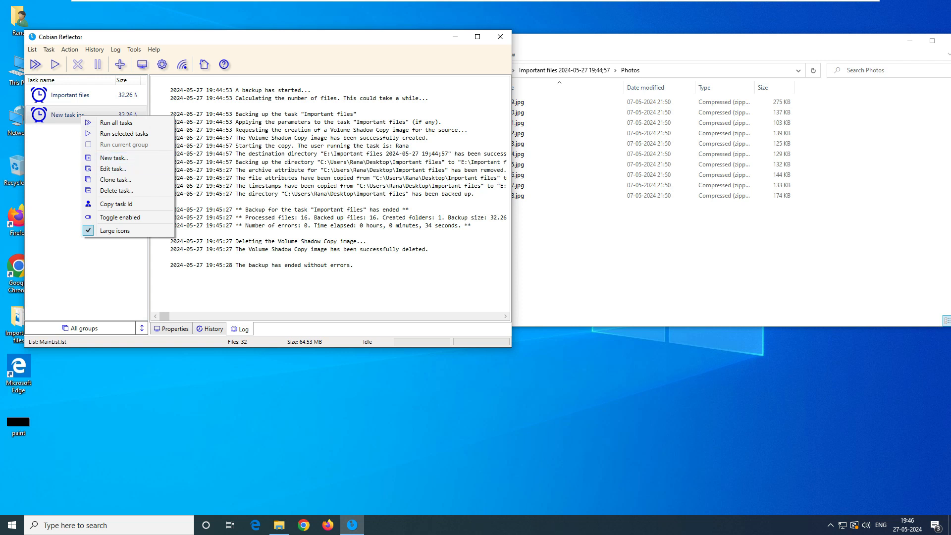
{"action": "left_click", "coordinate": [114, 168]}
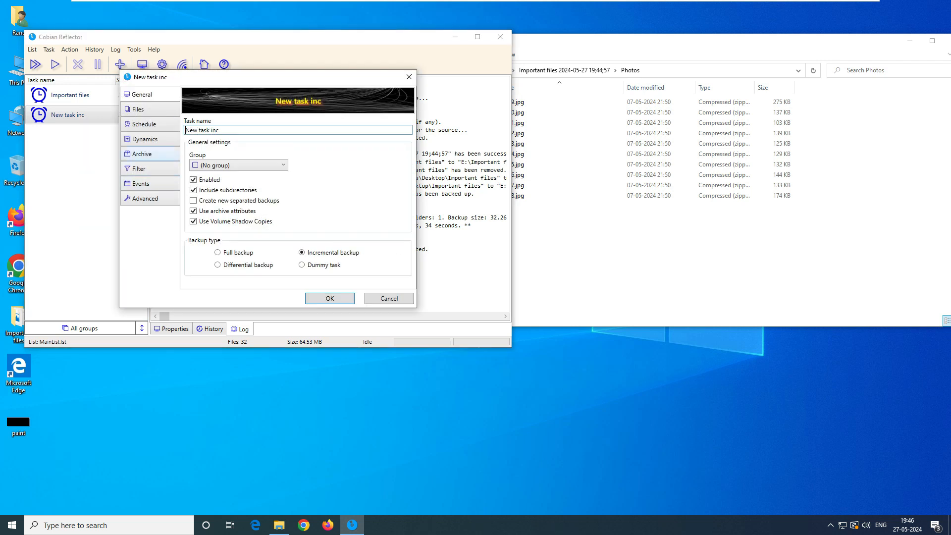
{"action": "left_click", "coordinate": [150, 154]}
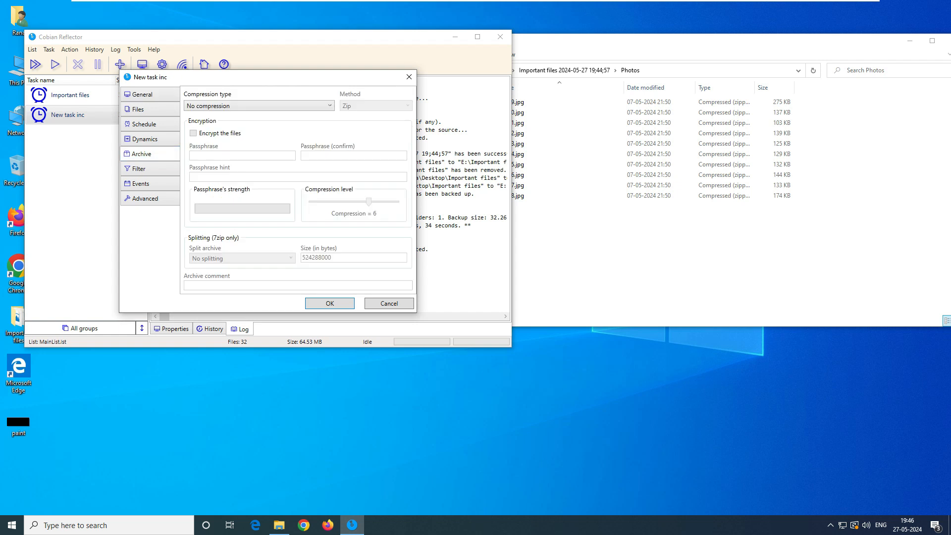
{"action": "left_click", "coordinate": [259, 106]}
{"action": "left_click", "coordinate": [259, 106]}
{"action": "scroll", "coordinate": [258, 106], "scroll_direction": "down", "scroll_amount": 1}
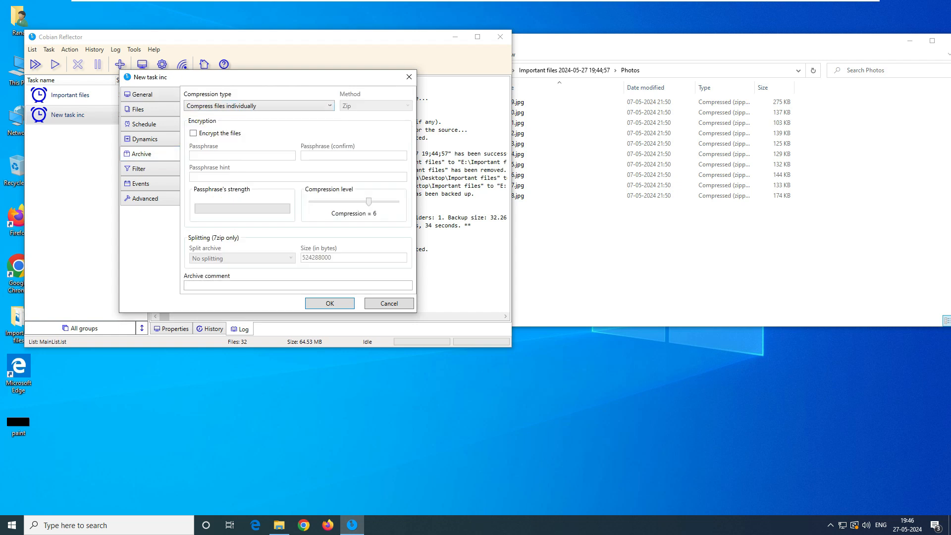
{"action": "left_click", "coordinate": [194, 133]}
{"action": "left_click", "coordinate": [243, 156]}
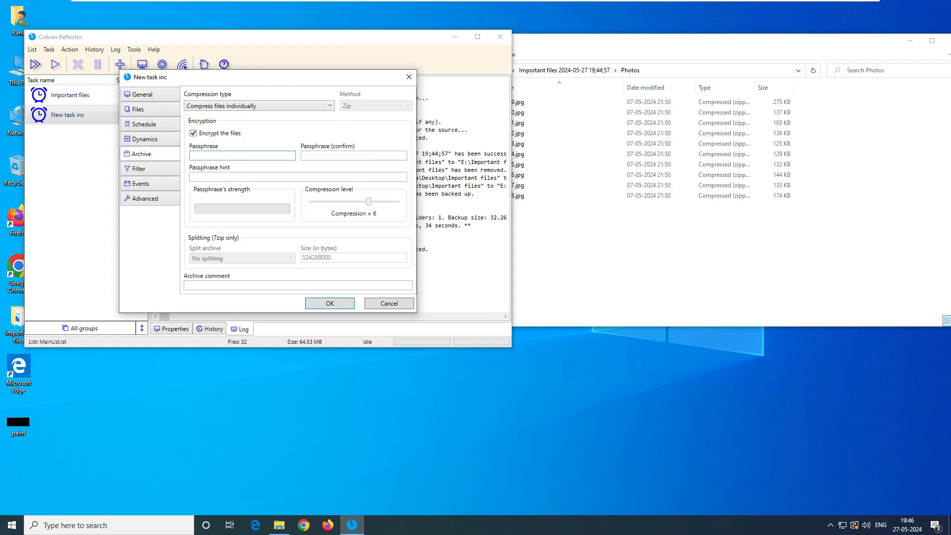
{"action": "key", "text": "Tab"}
{"action": "key", "text": "Return"}
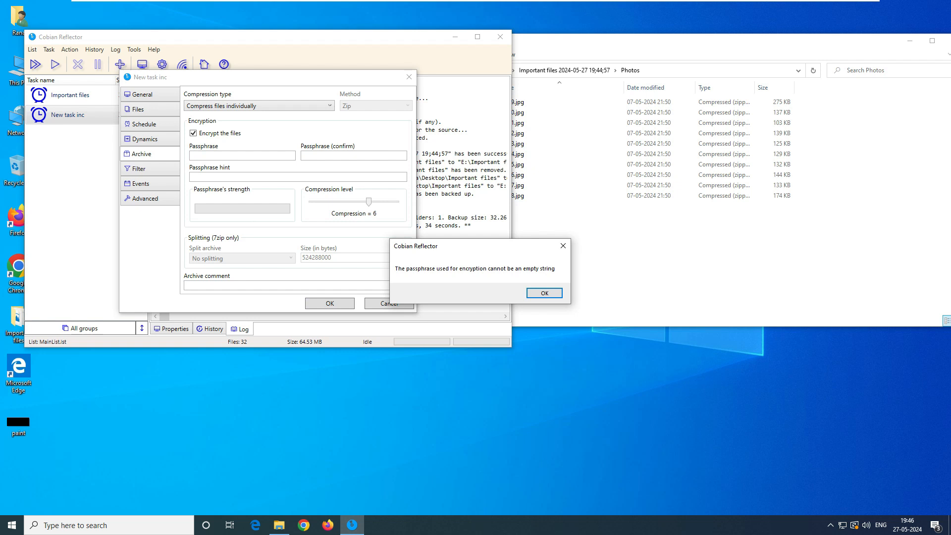
{"action": "left_click", "coordinate": [545, 293]}
{"action": "left_click", "coordinate": [389, 304]}
{"action": "left_click", "coordinate": [500, 37]}
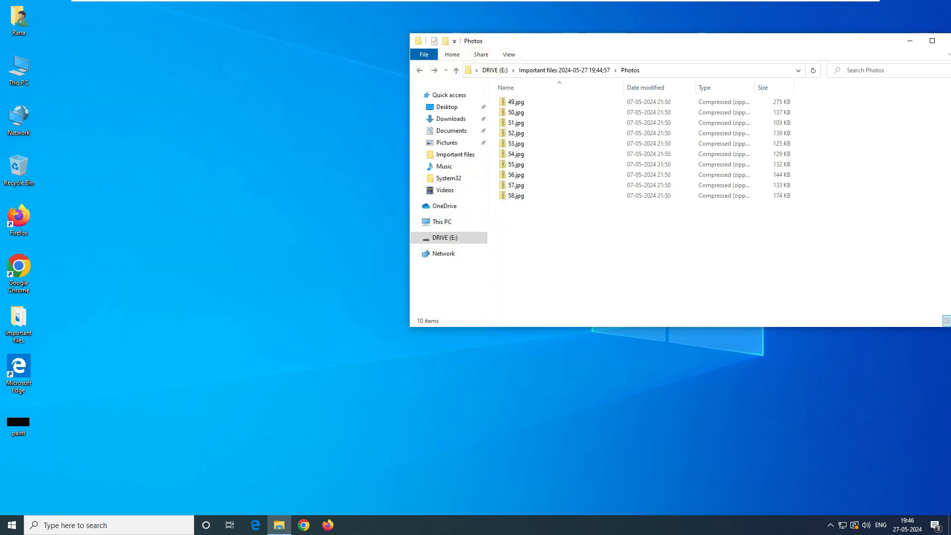
Step: Go up to the backup folders on drive E: and reopen the encrypted backup folder (19;44;57)
{"action": "key", "text": "alt+Up"}
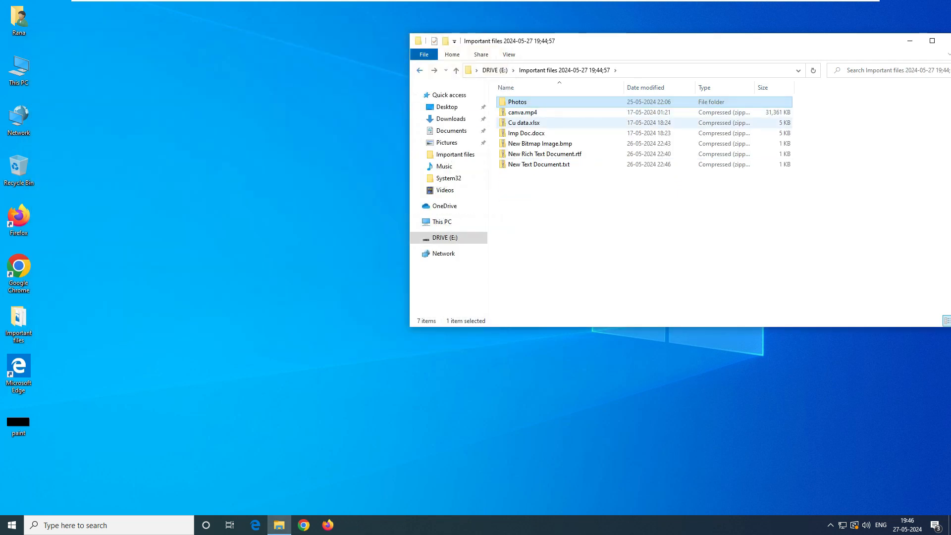
{"action": "key", "text": "alt+Up"}
{"action": "key", "text": "Return"}
{"action": "key", "text": "alt+Up"}
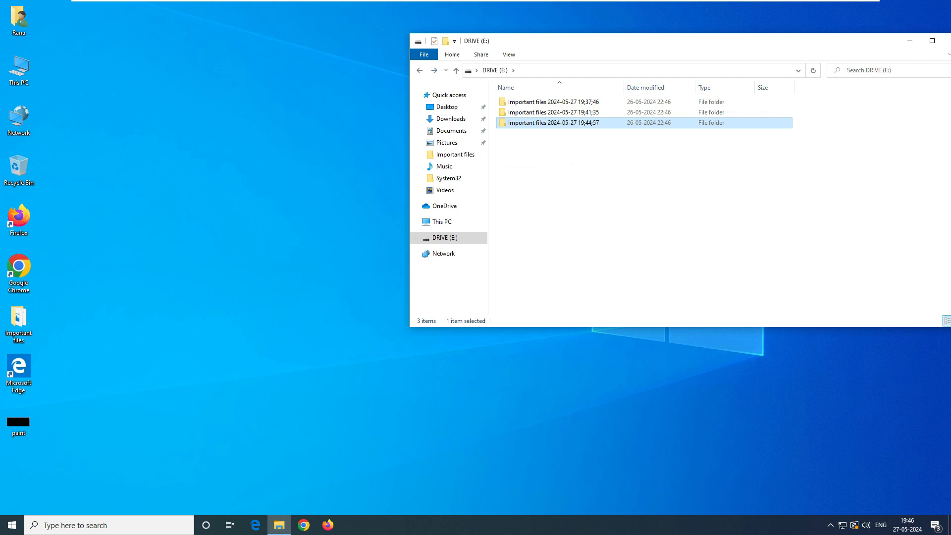
{"action": "key", "text": "Return"}
{"action": "key", "text": "alt+Up"}
{"action": "double_click", "coordinate": [553, 123]}
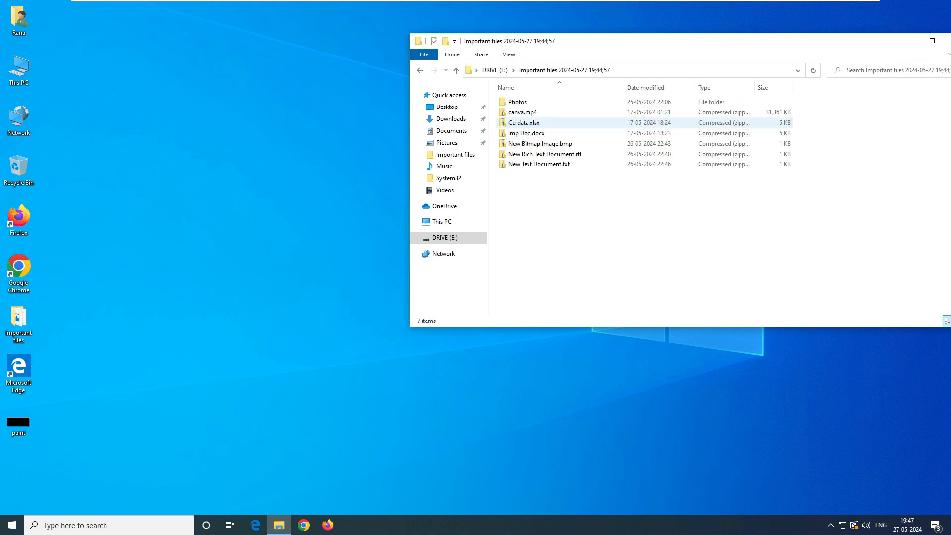
Step: Try again to open New Text Document from its password-protected archive, and return to the encrypted backup folder
{"action": "double_click", "coordinate": [552, 164]}
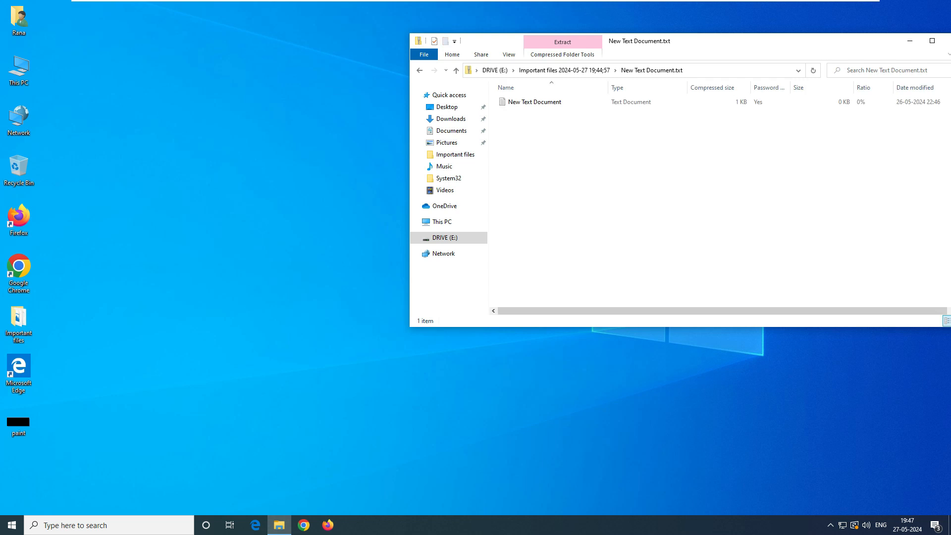
{"action": "double_click", "coordinate": [537, 102]}
{"action": "left_click", "coordinate": [536, 266]}
{"action": "left_click", "coordinate": [419, 70]}
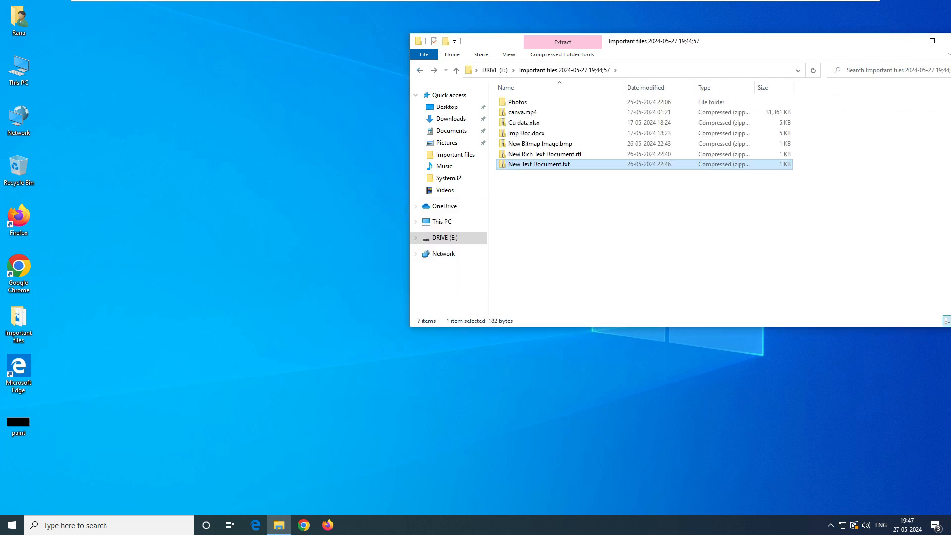
Step: Switch to Cobian Reflector and open its Decompressor tool
{"action": "left_click", "coordinate": [830, 525]}
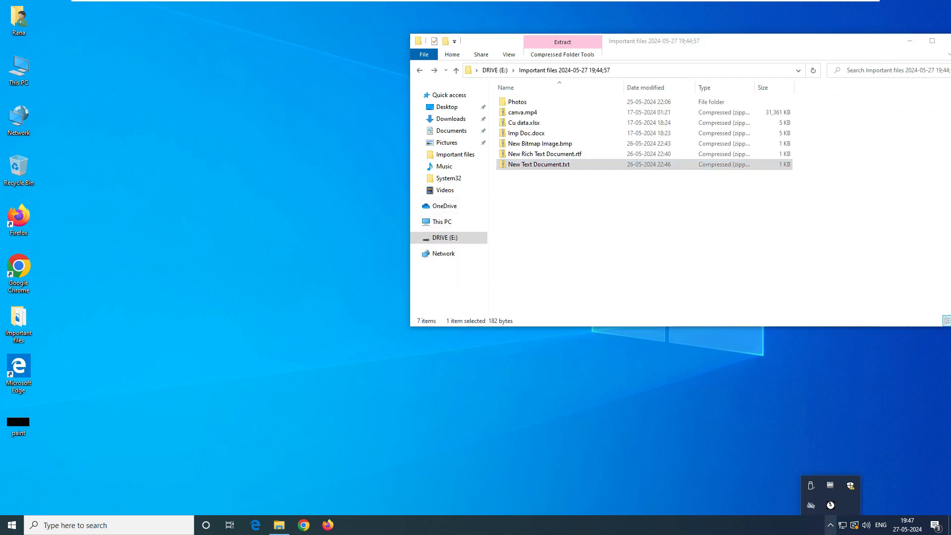
{"action": "double_click", "coordinate": [831, 505]}
{"action": "left_click", "coordinate": [134, 49]}
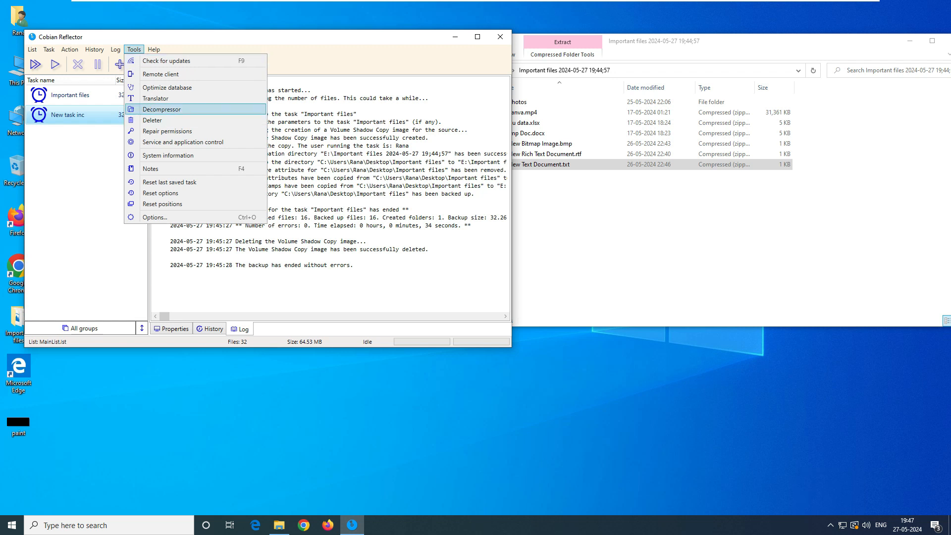
{"action": "left_click", "coordinate": [162, 109]}
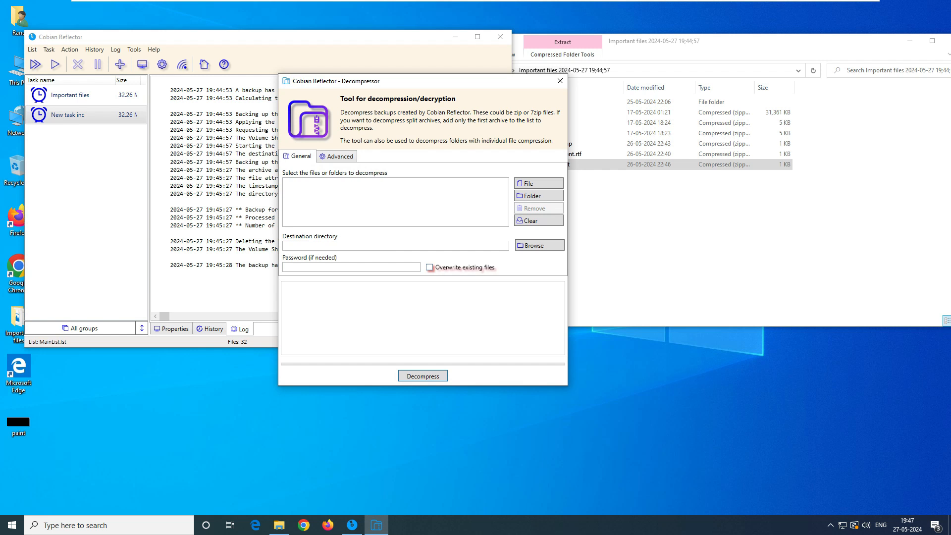
{"action": "left_click", "coordinate": [538, 195]}
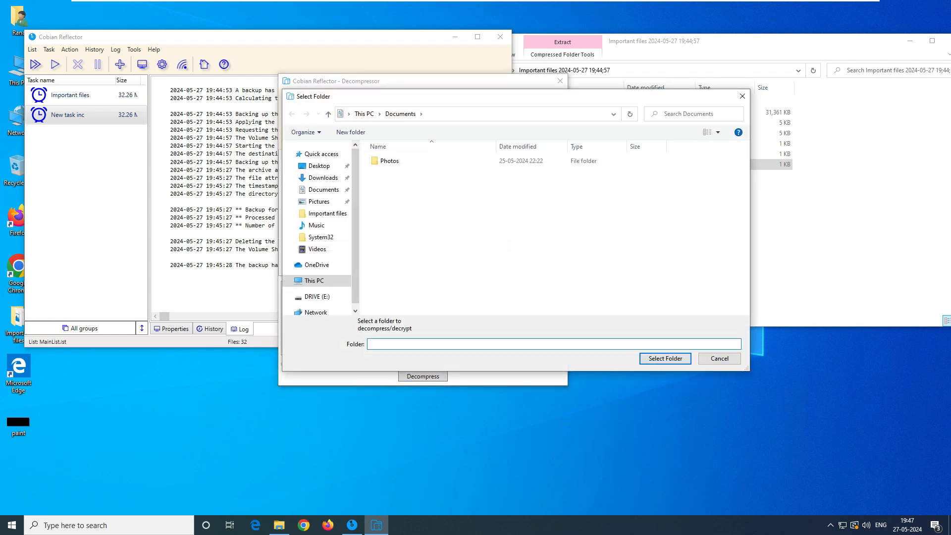
{"action": "left_click", "coordinate": [317, 296]}
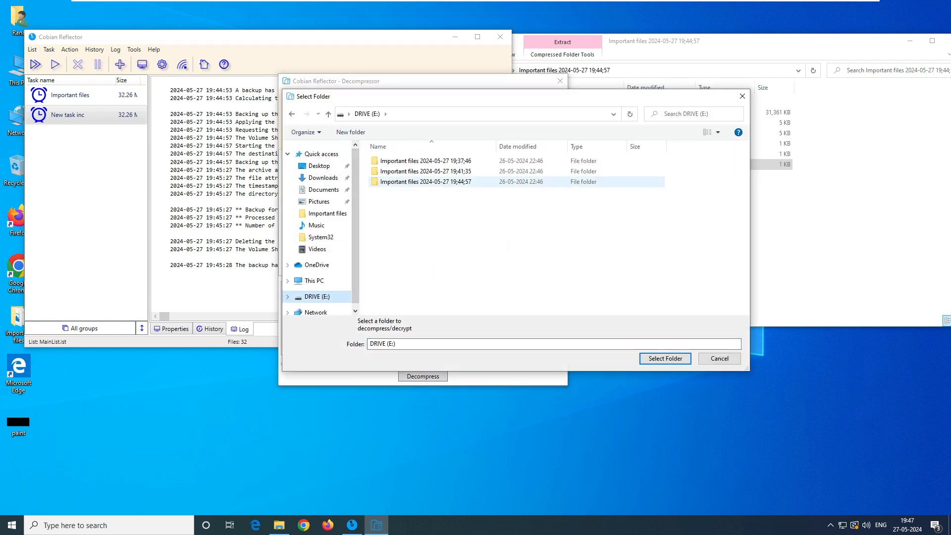
{"action": "left_click_drag", "start_coordinate": [397, 96], "coordinate": [236, 93]}
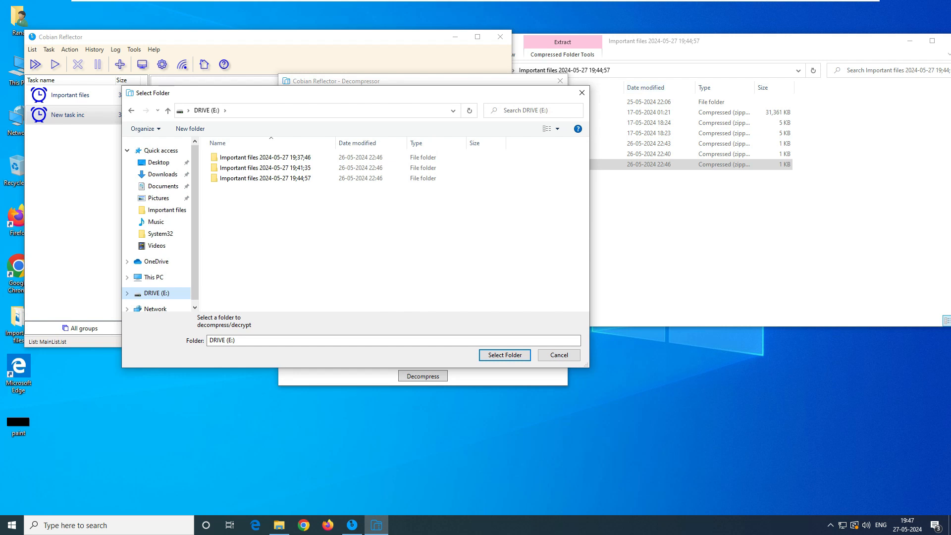
{"action": "left_click_drag", "start_coordinate": [664, 40], "coordinate": [742, 44]}
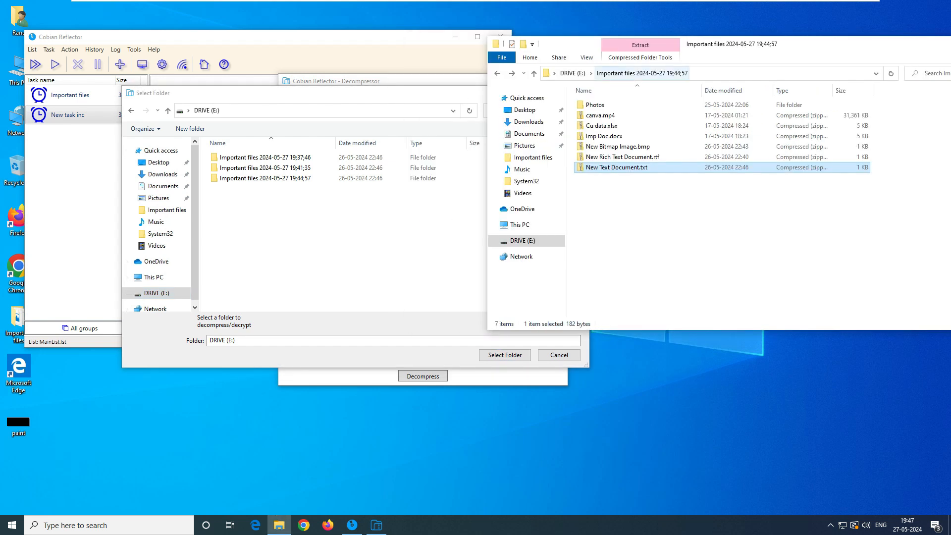
{"action": "left_click", "coordinate": [297, 179]}
{"action": "left_click", "coordinate": [505, 355]}
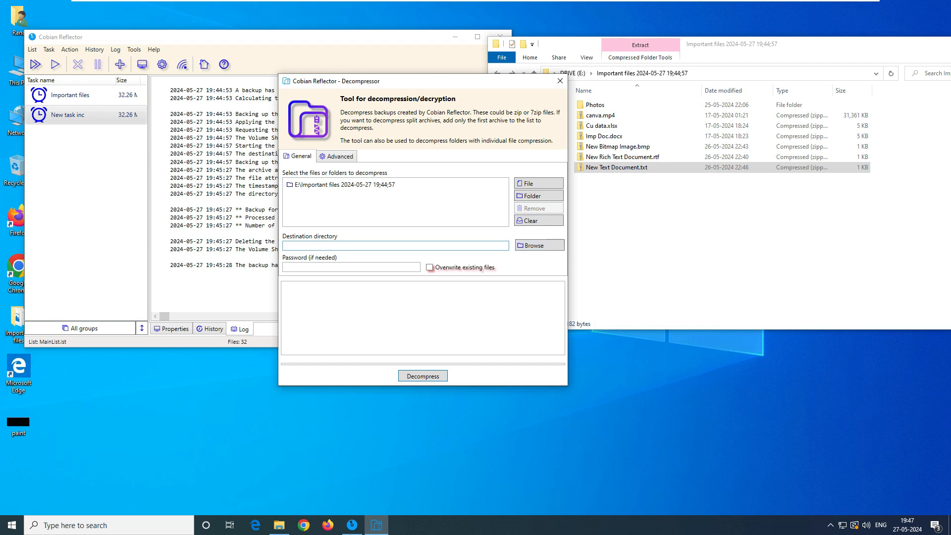
Step: Set the Downloads folder as the destination directory for the decompression
{"action": "left_click", "coordinate": [539, 245]}
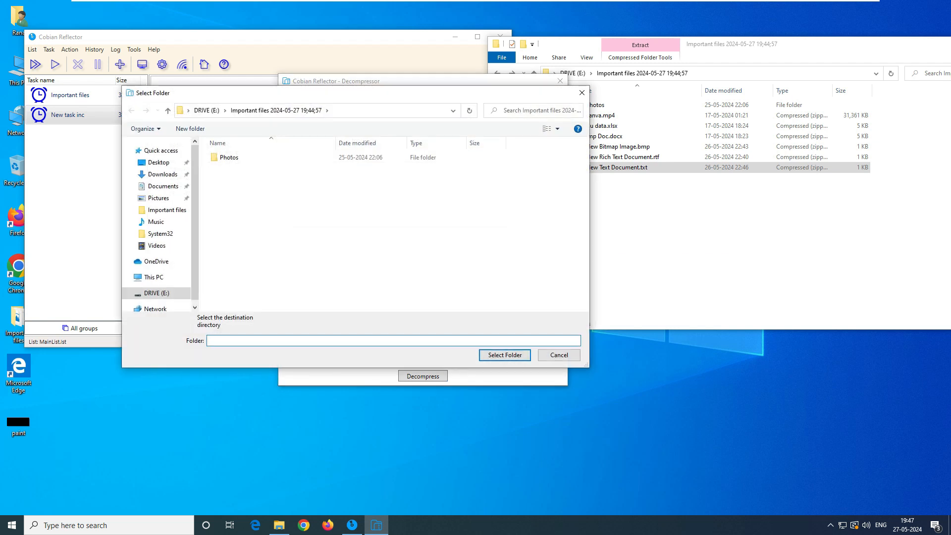
{"action": "left_click", "coordinate": [163, 175]}
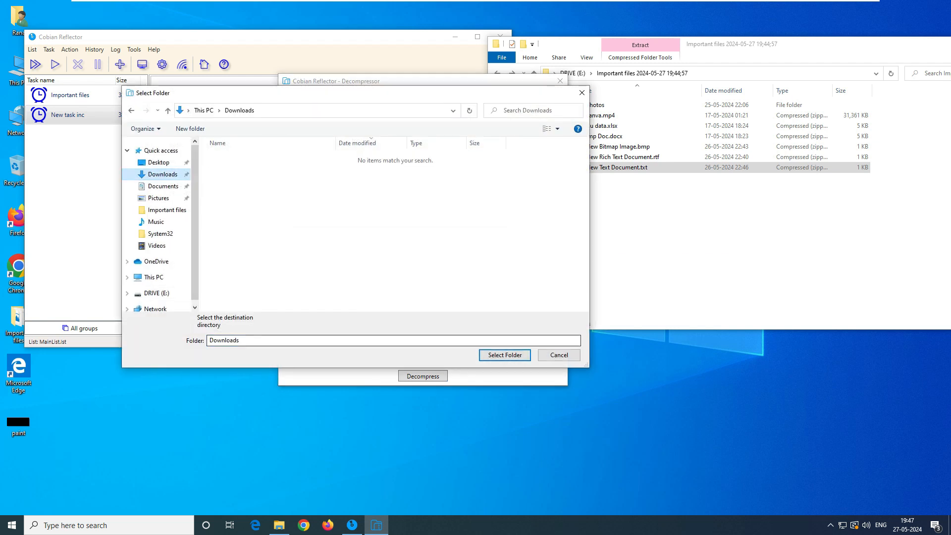
{"action": "left_click", "coordinate": [504, 355]}
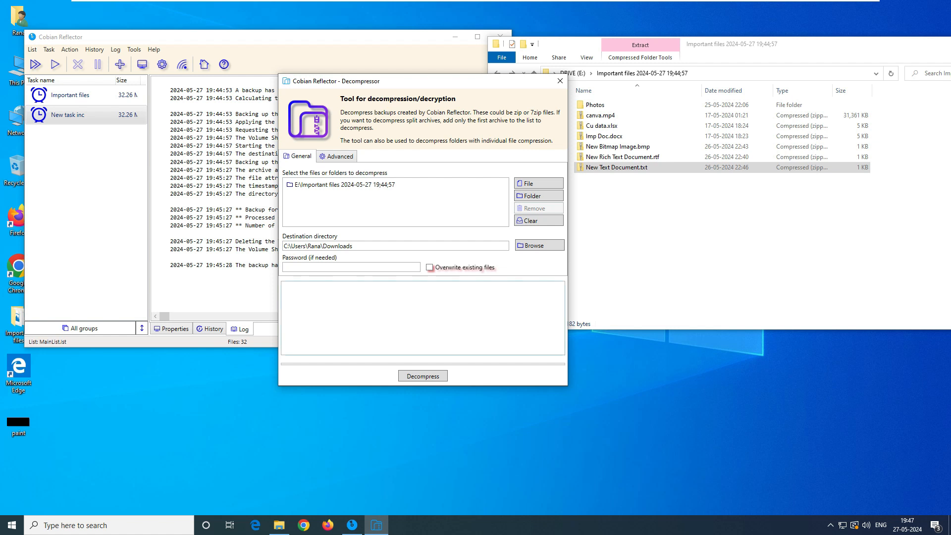
Step: Try to decompress the encrypted backup folder into Downloads without a password, and check the log
{"action": "left_click", "coordinate": [351, 267]}
{"action": "left_click", "coordinate": [422, 376]}
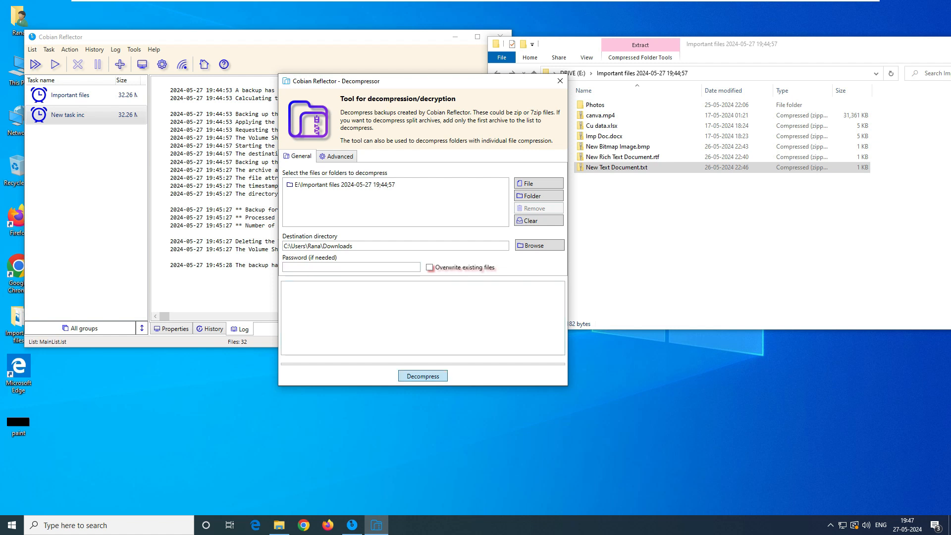
{"action": "left_click_drag", "start_coordinate": [446, 342], "coordinate": [474, 357]}
Step: Enter the backup's encryption password, decompress the folder into Downloads, and check the summary line in the log
{"action": "left_click", "coordinate": [351, 267]}
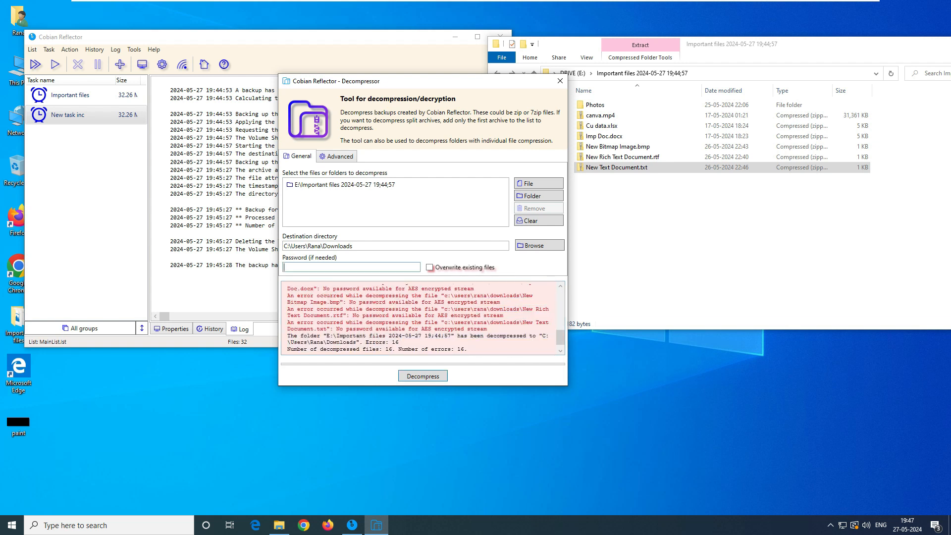
{"action": "key", "text": "ctrl+v"}
{"action": "key", "text": "Return"}
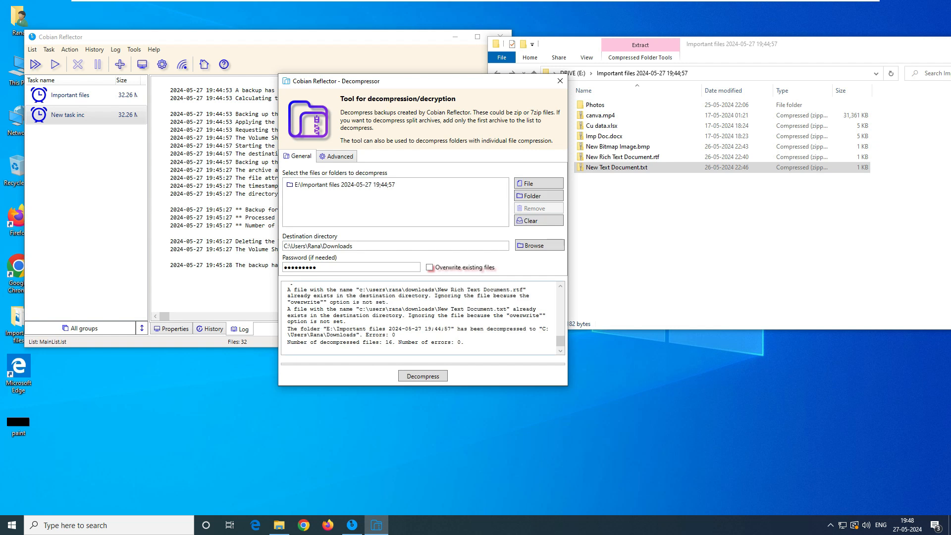
{"action": "left_click_drag", "start_coordinate": [287, 342], "coordinate": [466, 344]}
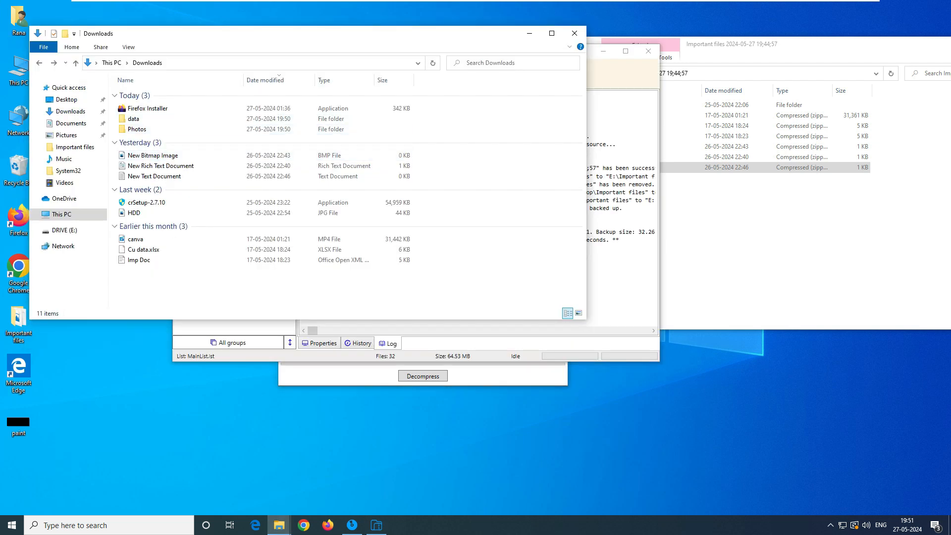
Step: Open image 49 from the decompressed Photos folder in Downloads, close it, and return to Downloads
{"action": "left_click", "coordinate": [159, 130]}
{"action": "double_click", "coordinate": [160, 129]}
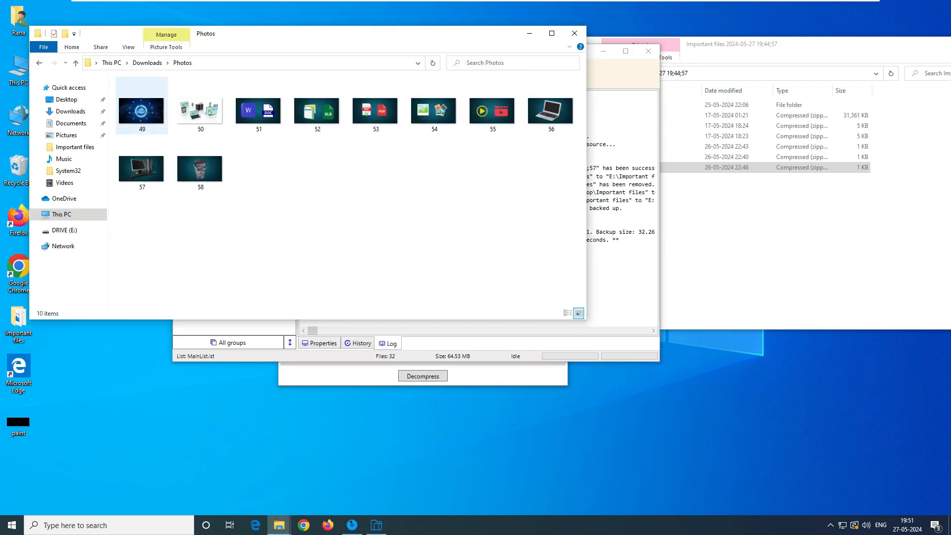
{"action": "double_click", "coordinate": [142, 111]}
{"action": "left_click", "coordinate": [939, 7]}
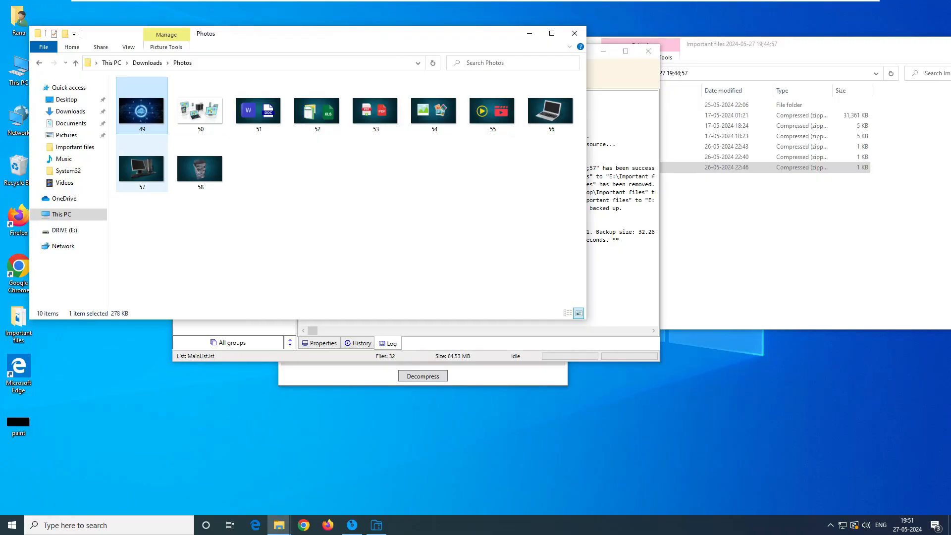
{"action": "key", "text": "alt+Left"}
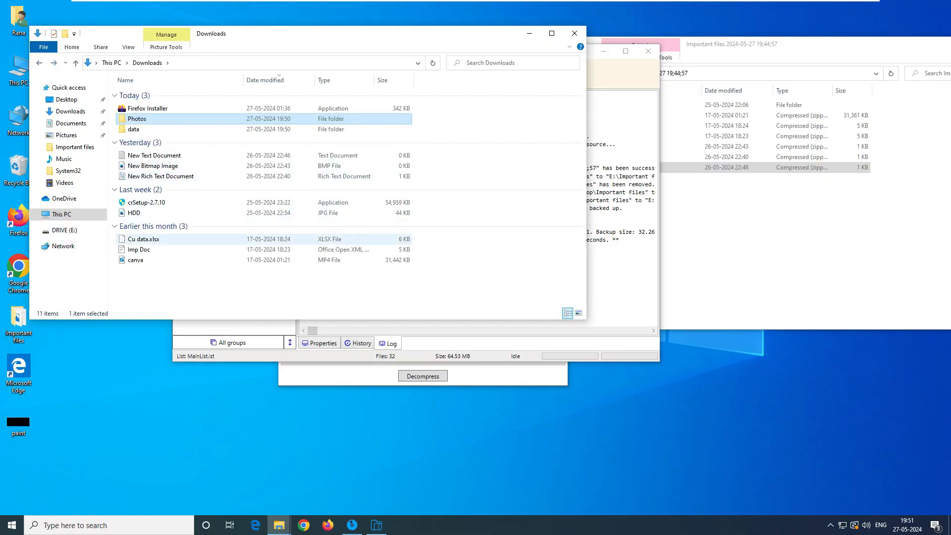
Step: Open the decompressed Imp Doc in Downloads and close it, and open the canva video
{"action": "double_click", "coordinate": [138, 249]}
{"action": "left_click_drag", "start_coordinate": [392, 198], "coordinate": [308, 177]}
{"action": "left_click", "coordinate": [788, 71]}
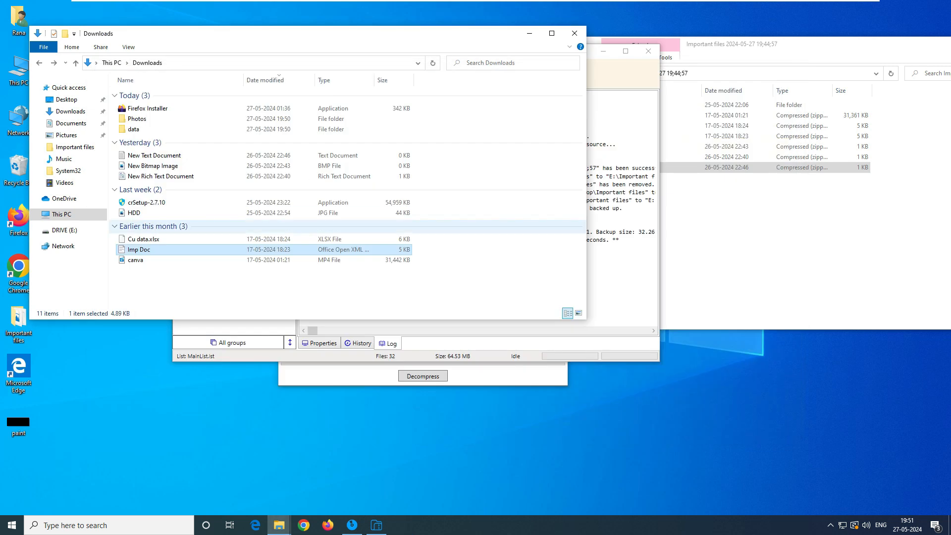
{"action": "double_click", "coordinate": [136, 260]}
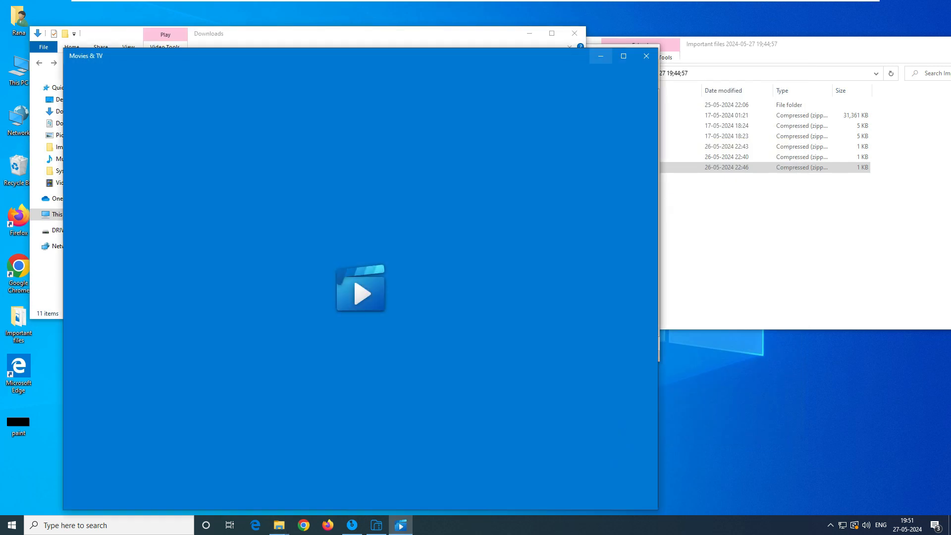